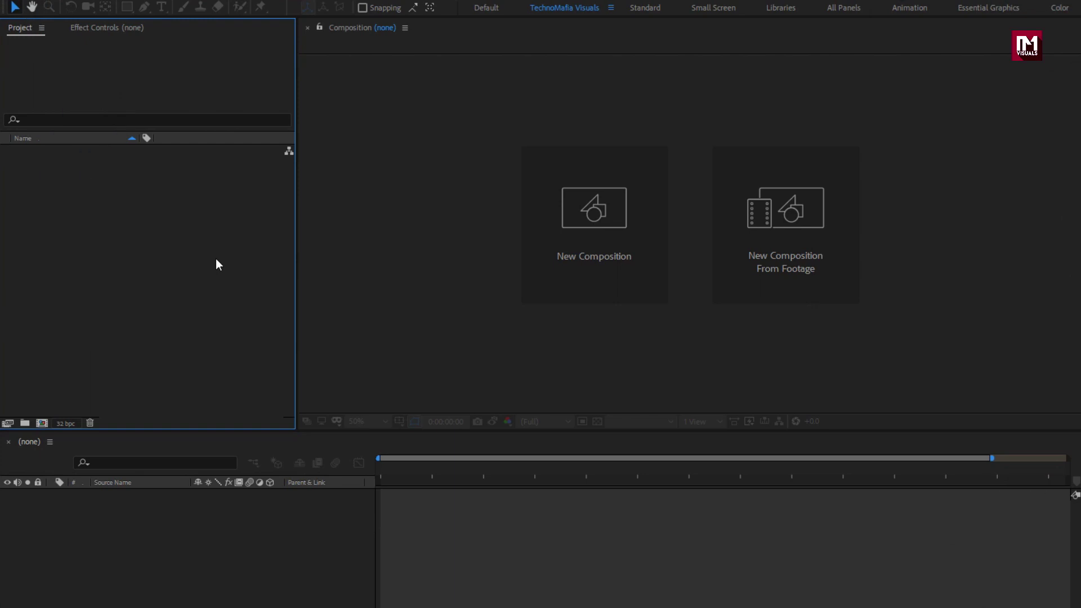
Create a 1920 x 1080 composition named Text_Animation at 30 frames per second with a duration of 0:00:05:00
left_click(603, 212)
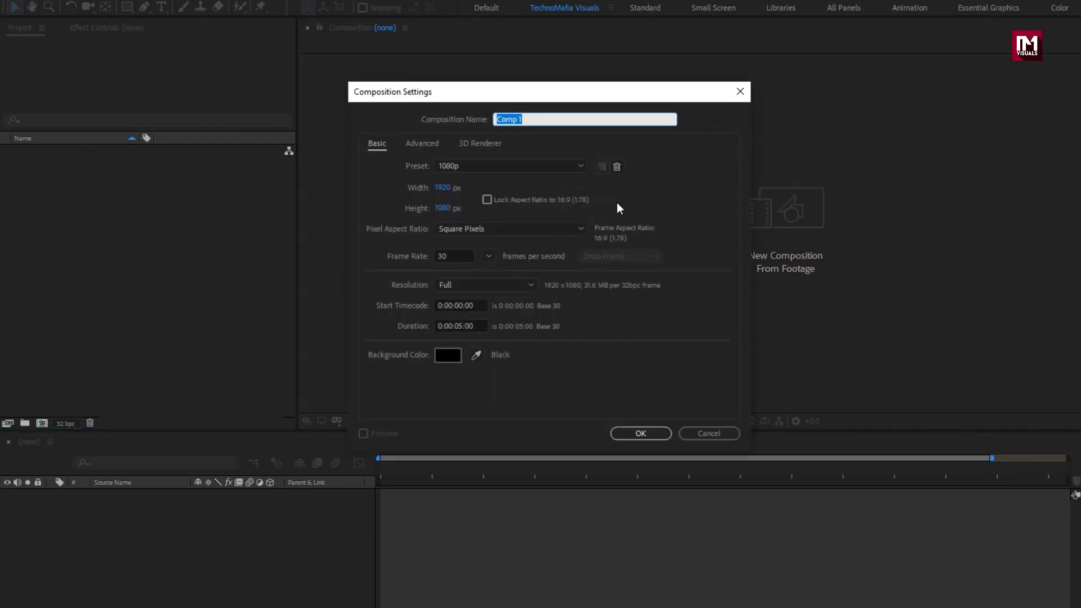
type("Text_Ani")
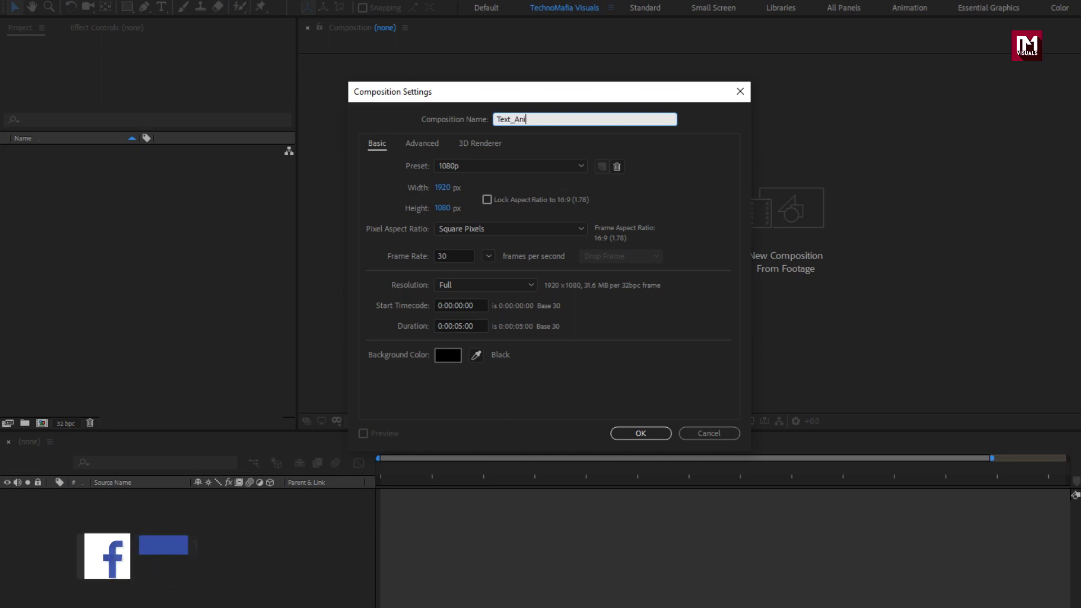
type("mation")
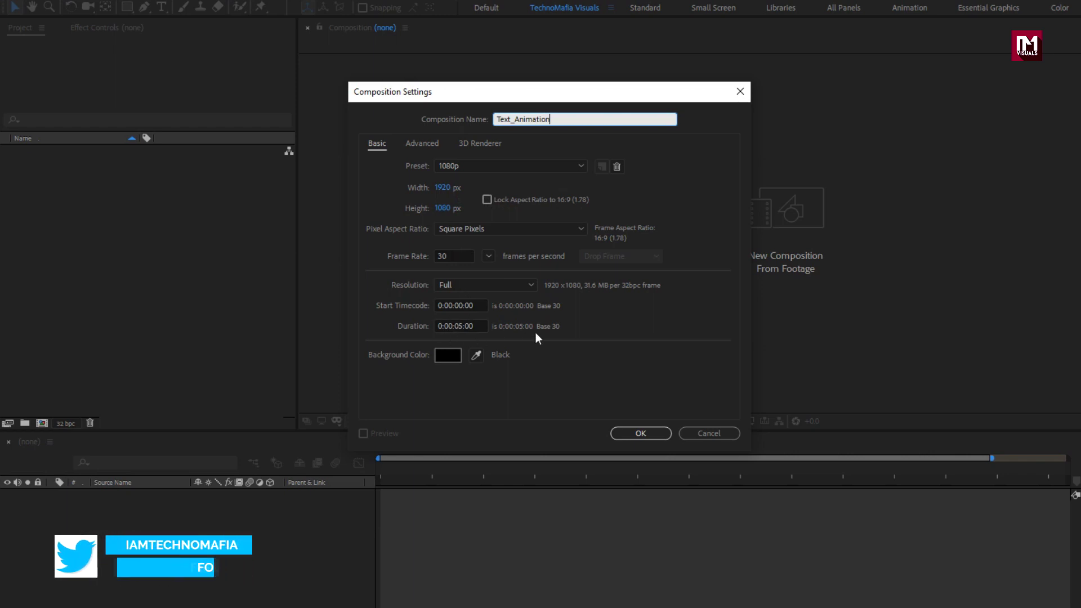
left_click(631, 431)
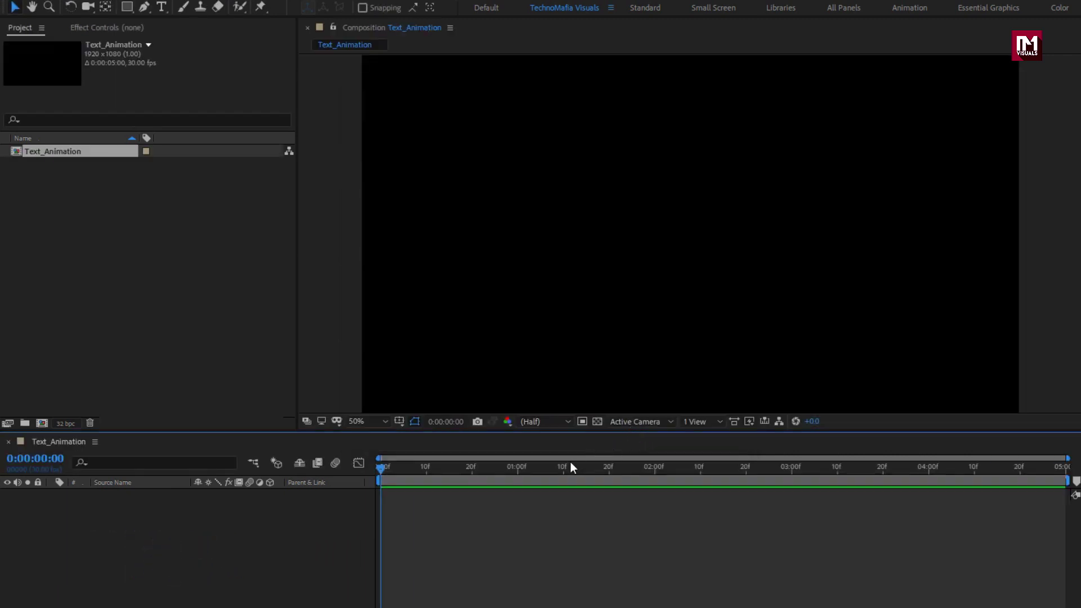
Add a new solid layer named BG to the Text_Animation composition
right_click(244, 569)
mouse_move(302, 421)
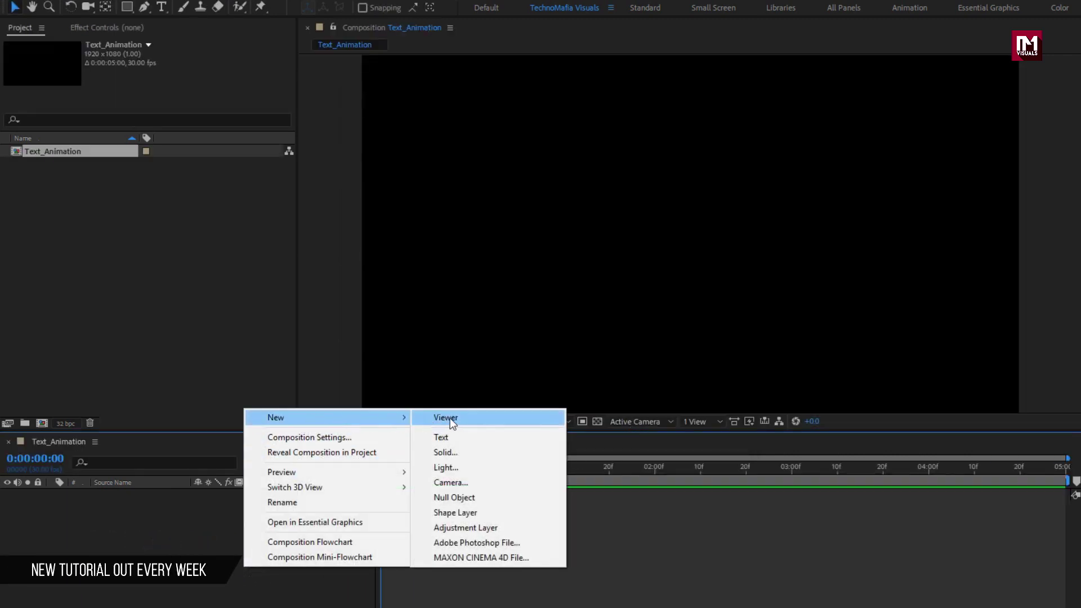
left_click(460, 452)
type("BG")
key("Return")
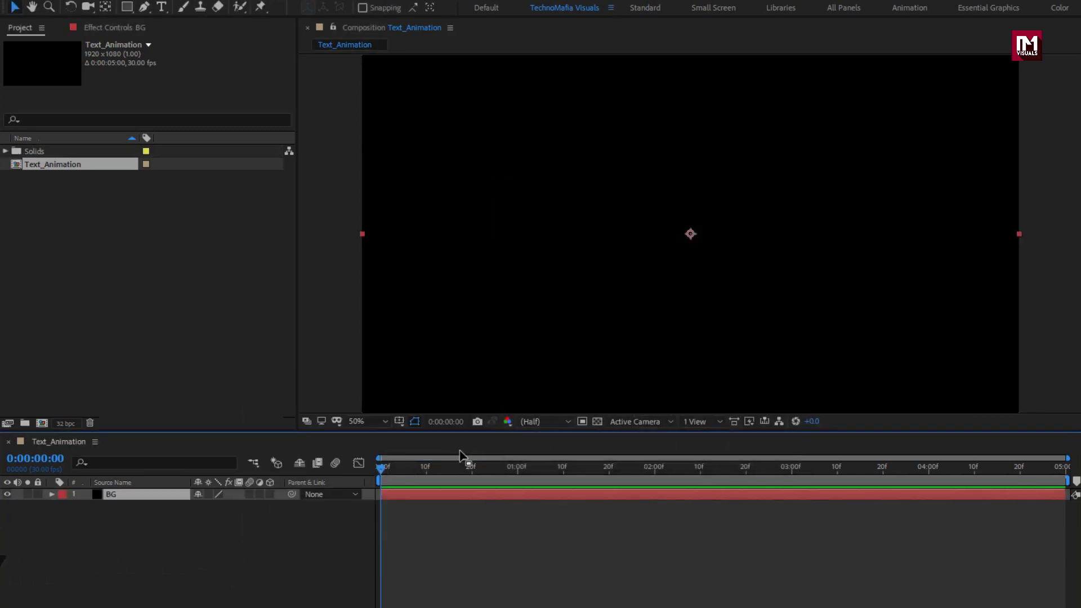
Find the Gradient Ramp effect and apply it to the BG layer
left_click(1019, 47)
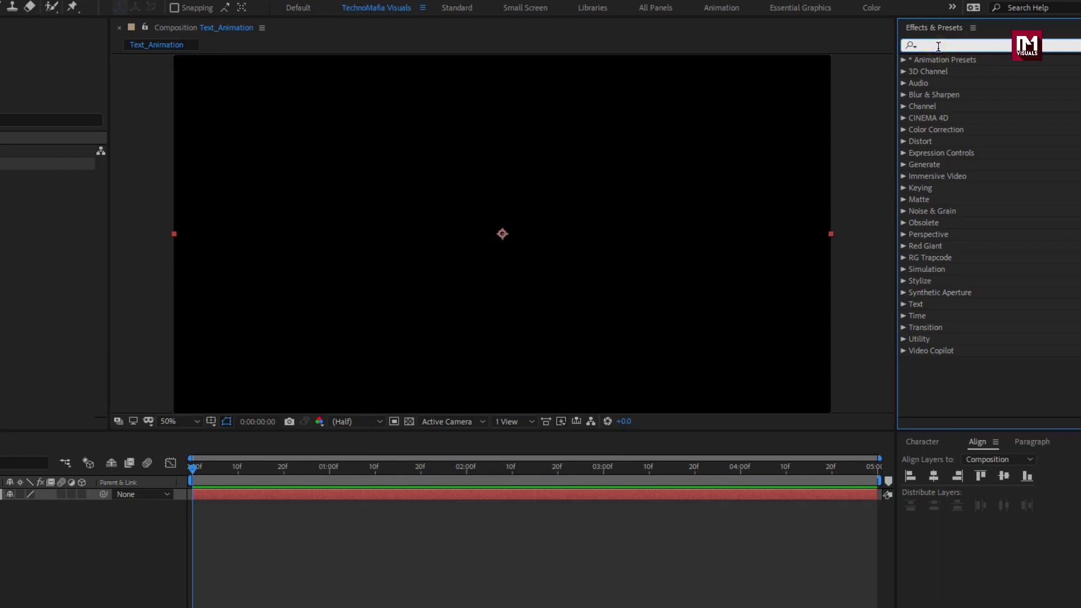
type("ramp")
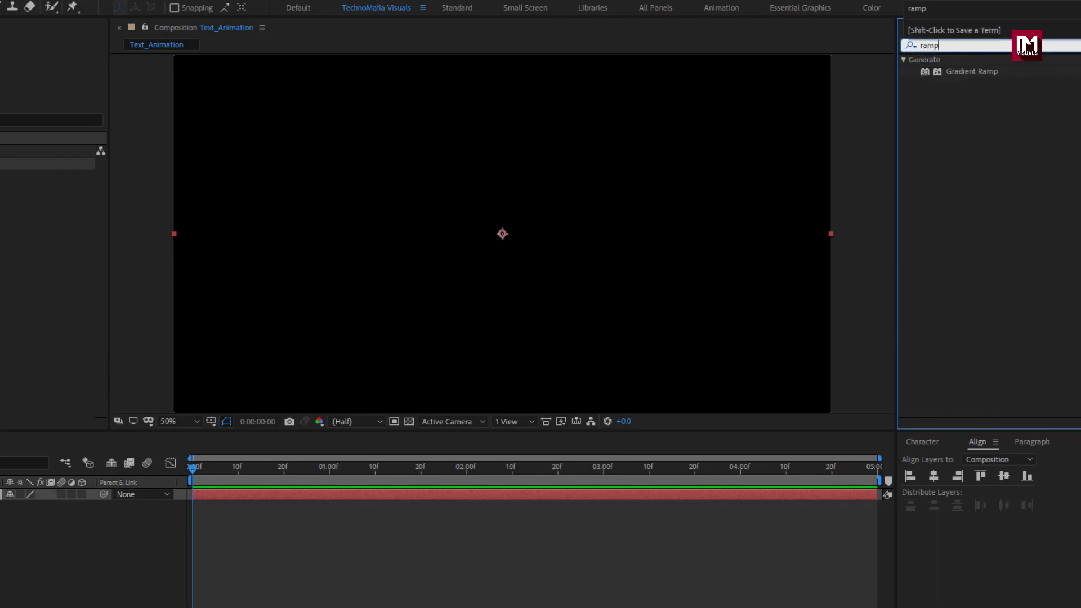
double_click(973, 70)
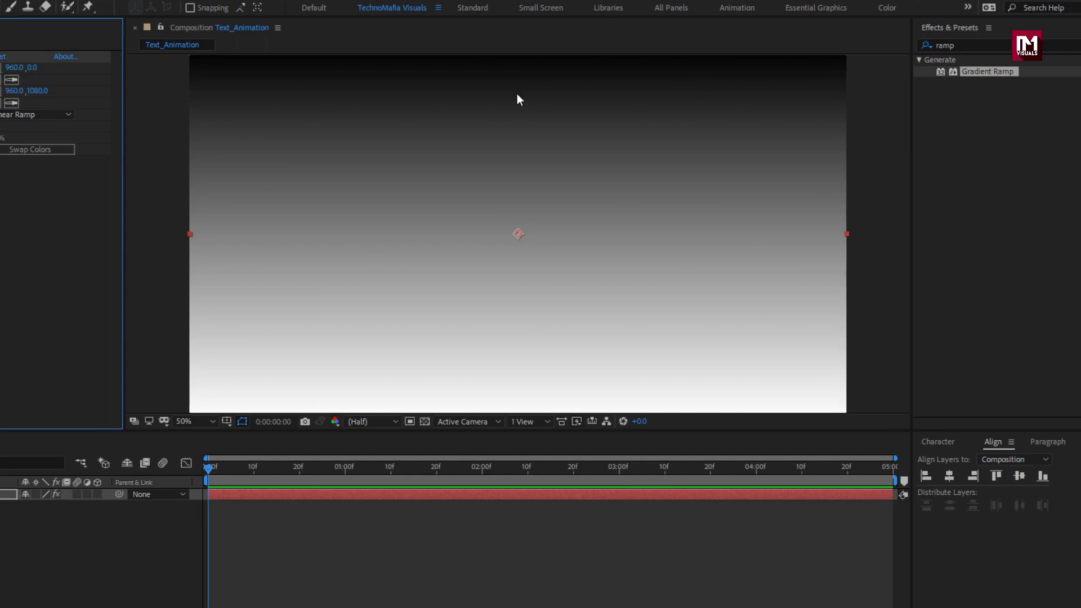
Set the Gradient Ramp's start color on the BG layer to a very dark navy blue
left_click(163, 79)
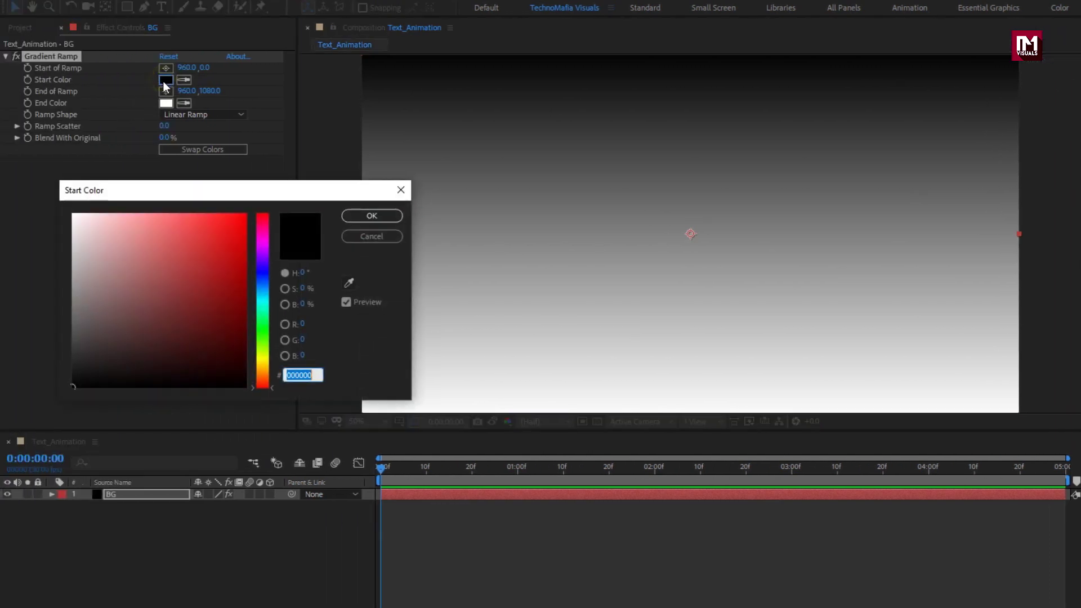
left_click(262, 282)
left_click_drag(233, 334, 244, 368)
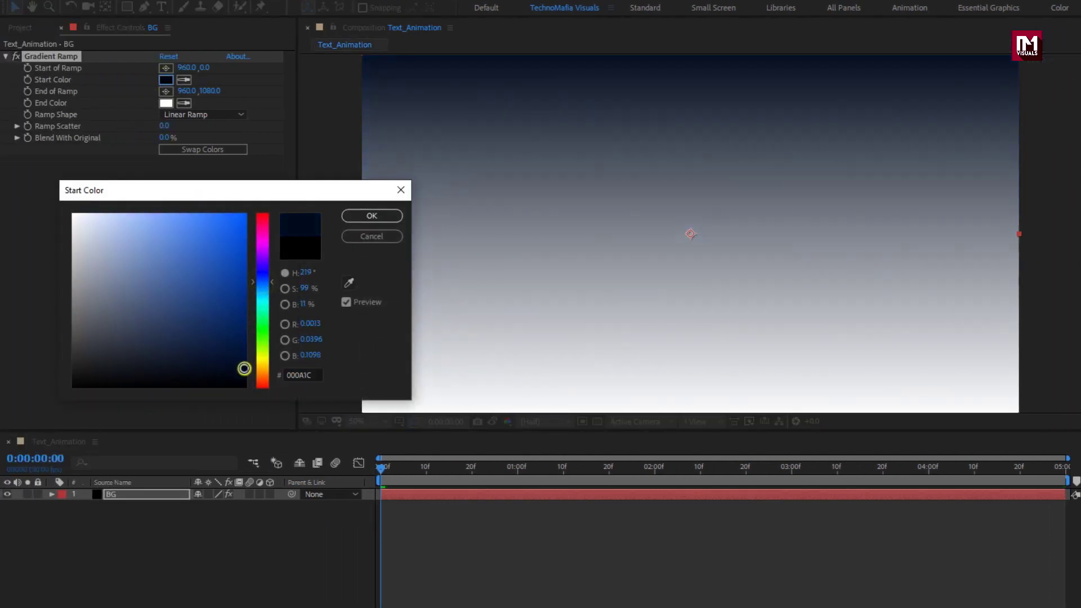
key("Return")
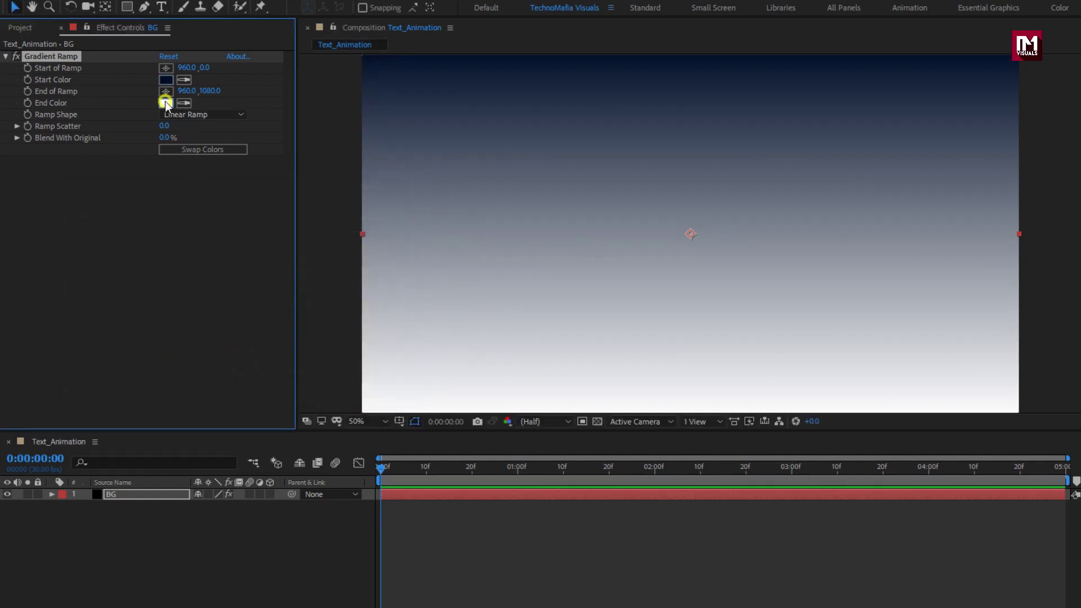
Set the Gradient Ramp's end color to a very dark green and its shape to Radial Ramp
left_click(165, 102)
left_click_drag(243, 333, 242, 377)
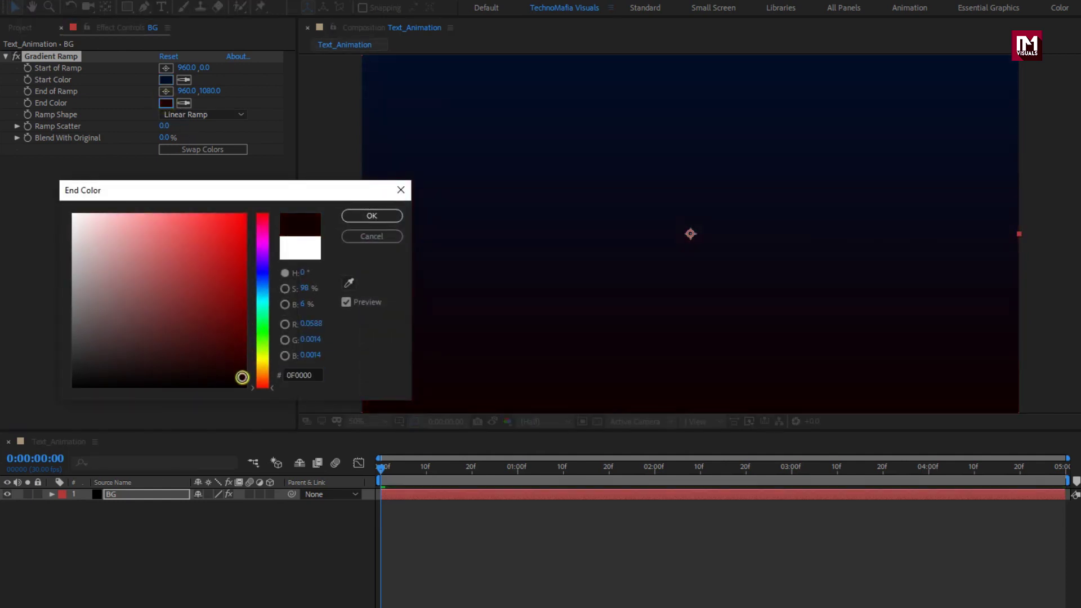
left_click(263, 296)
mouse_move(261, 336)
left_mouse_down()
mouse_move(257, 355)
mouse_move(257, 339)
left_mouse_up()
key("Return")
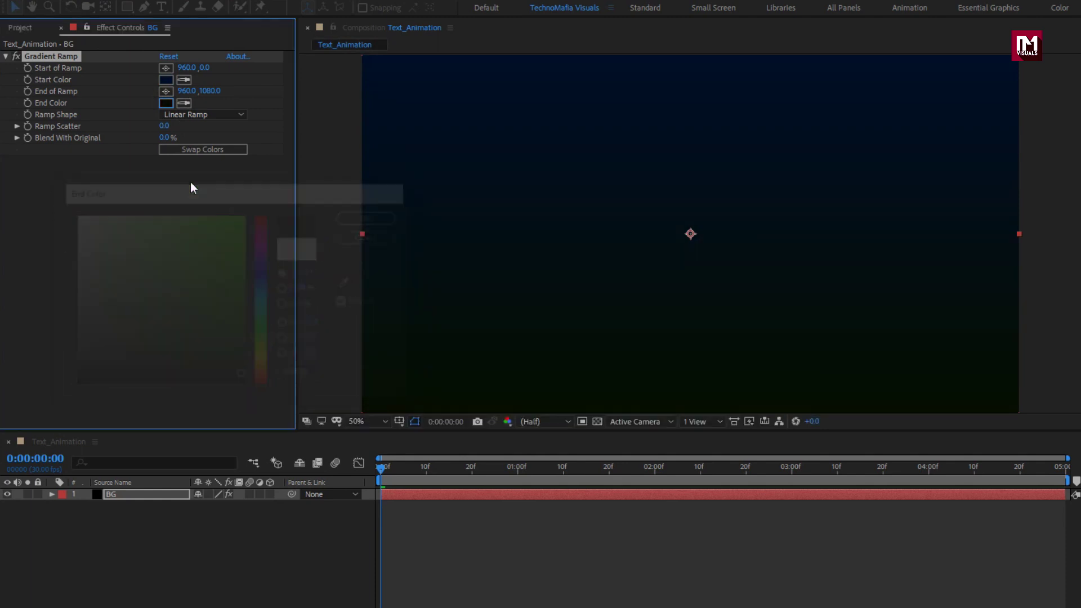
left_click(176, 115)
left_click(180, 145)
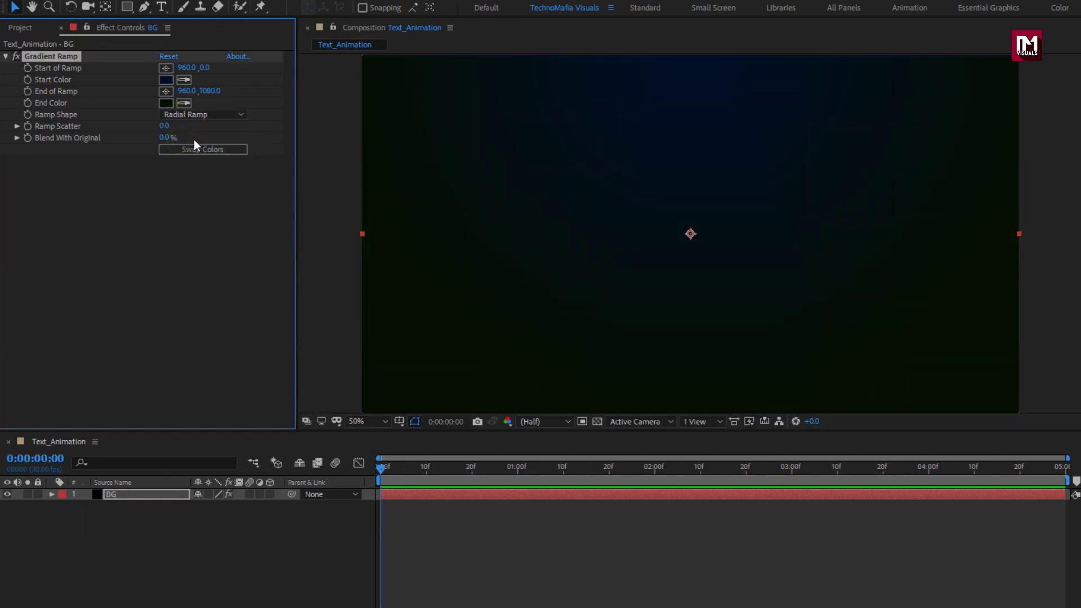
Place the ramp's end point near the frame's lower-right corner at about 1910, 1058, and set Ramp Scatter to 300
left_click(164, 68)
left_click(363, 55)
left_click(166, 91)
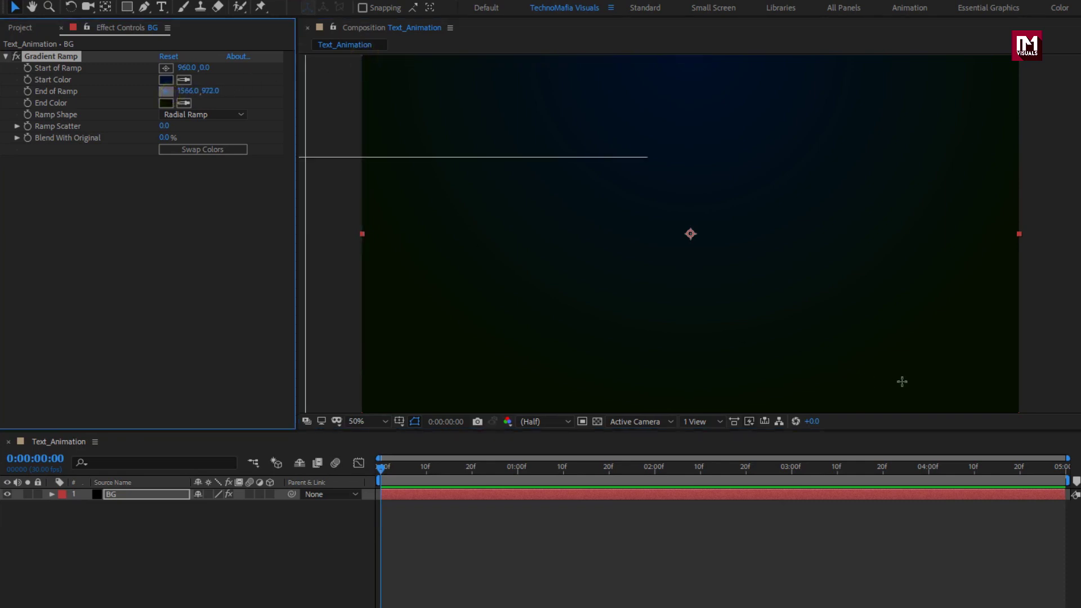
left_click(1015, 411)
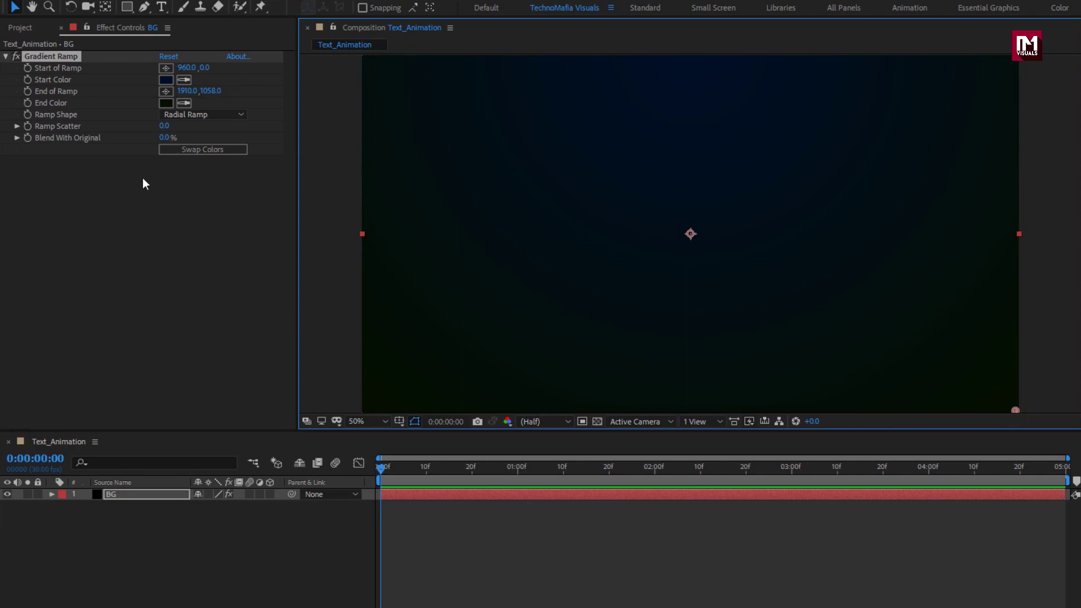
left_click(161, 126)
type("300")
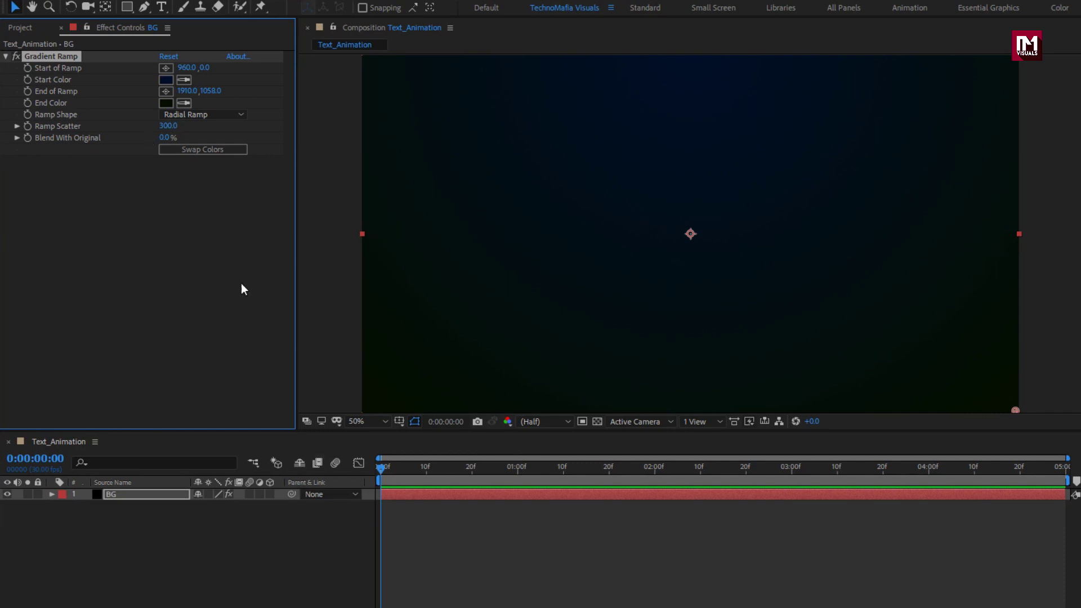
Create a text layer reading "Animation" in the composition
left_click(162, 7)
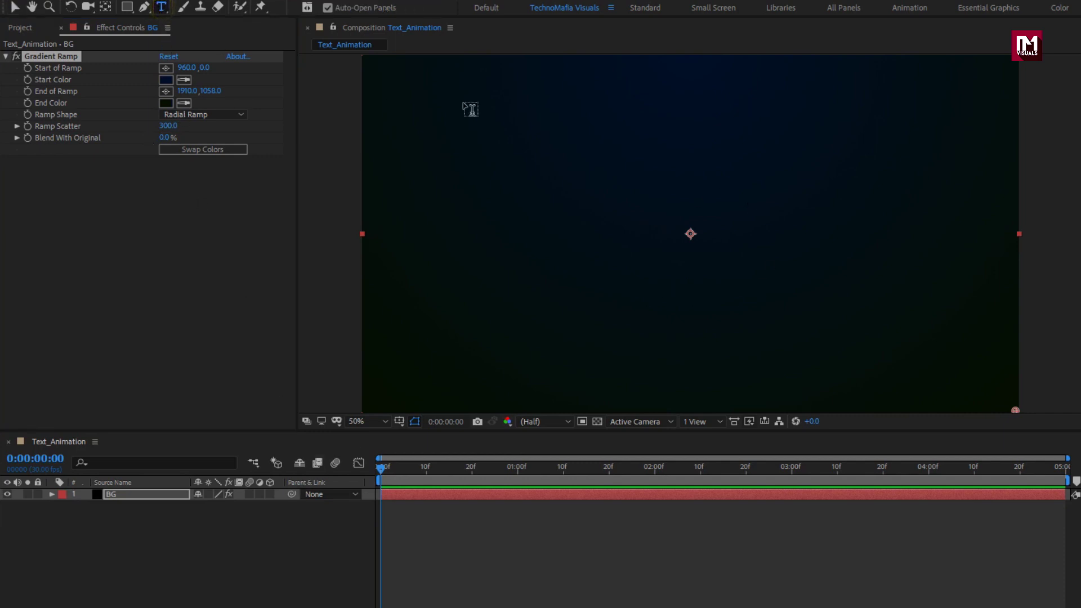
left_click(621, 226)
type("Anima")
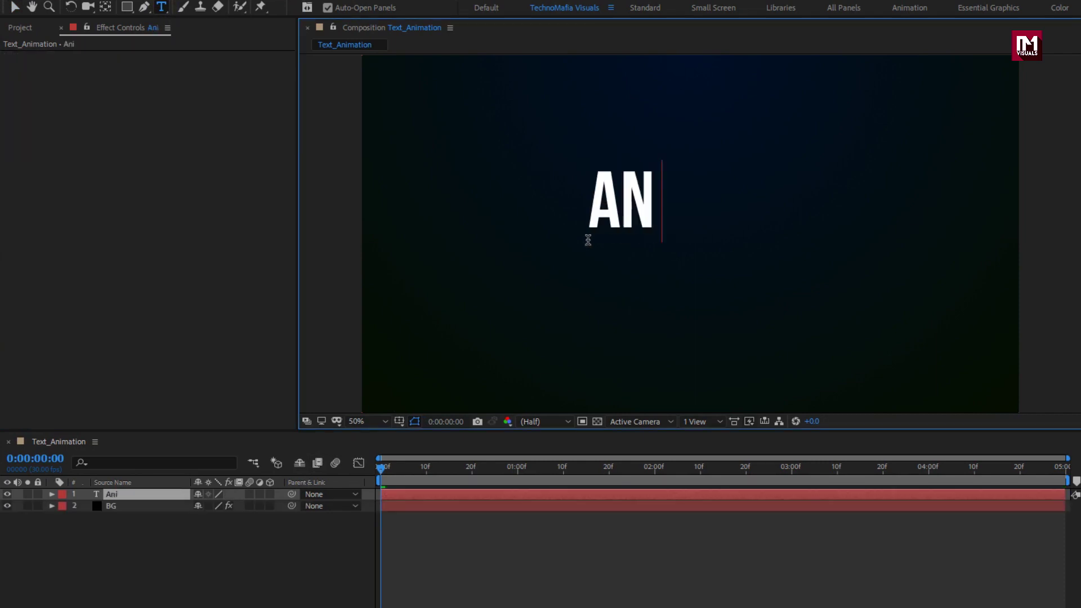
type("tion")
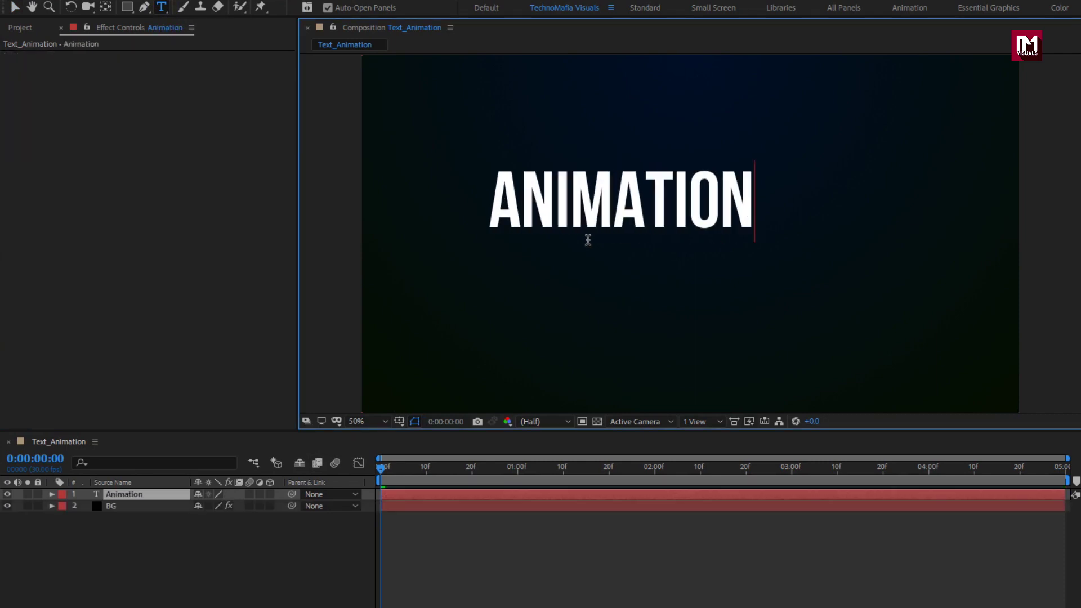
key("Escape")
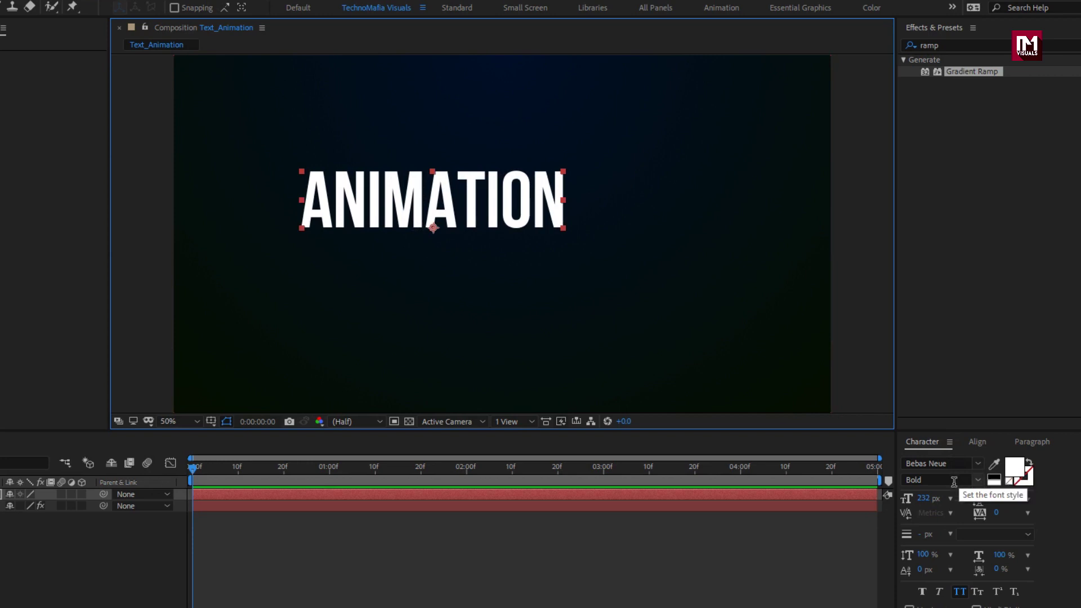
Enlarge the Animation text slightly and center it horizontally and vertically in the composition
left_click_drag(923, 500, 928, 500)
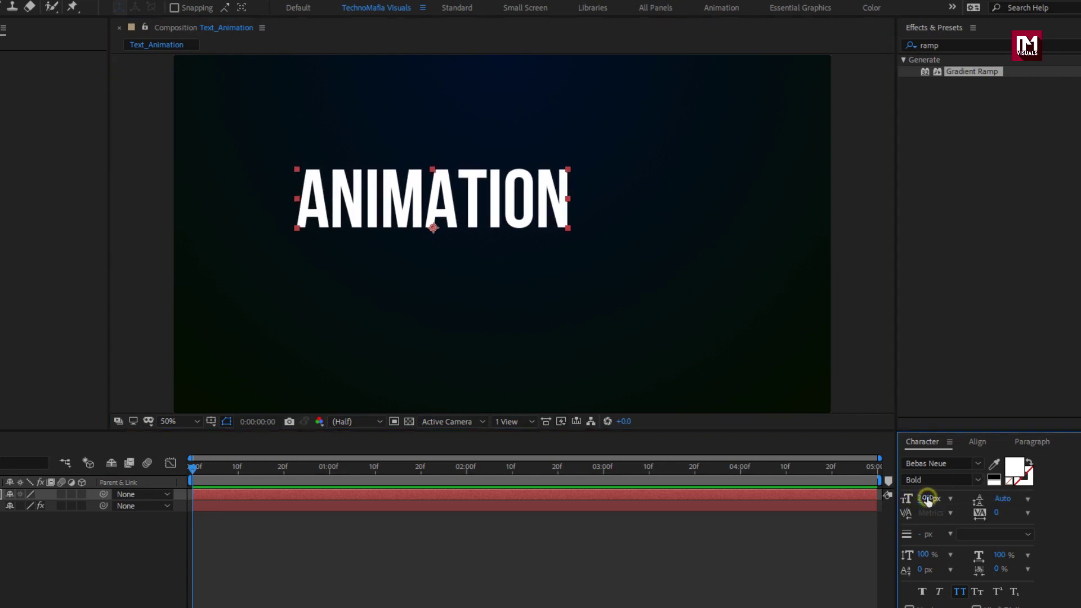
left_click(977, 442)
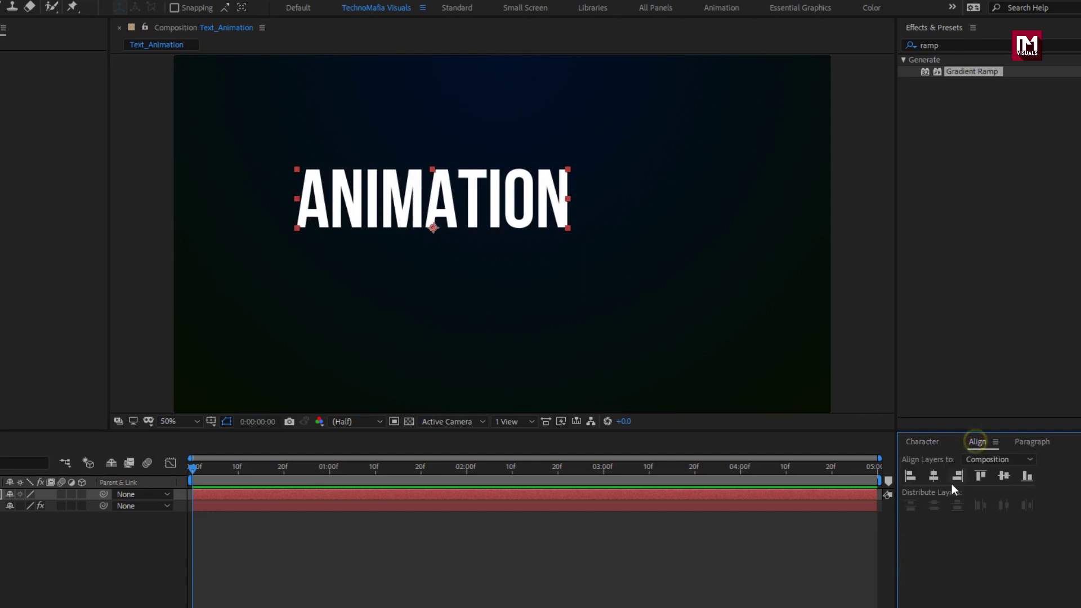
left_click(930, 480)
left_click(1000, 475)
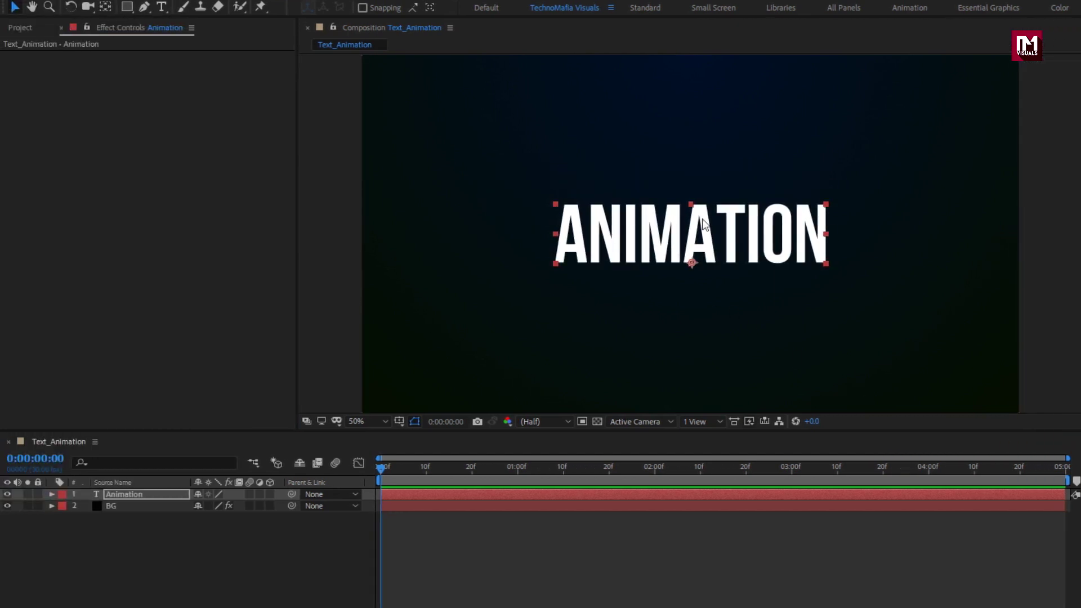
Pre-compose the Animation text layer as "Text", moving all attributes into the new composition
right_click(126, 495)
left_click(151, 434)
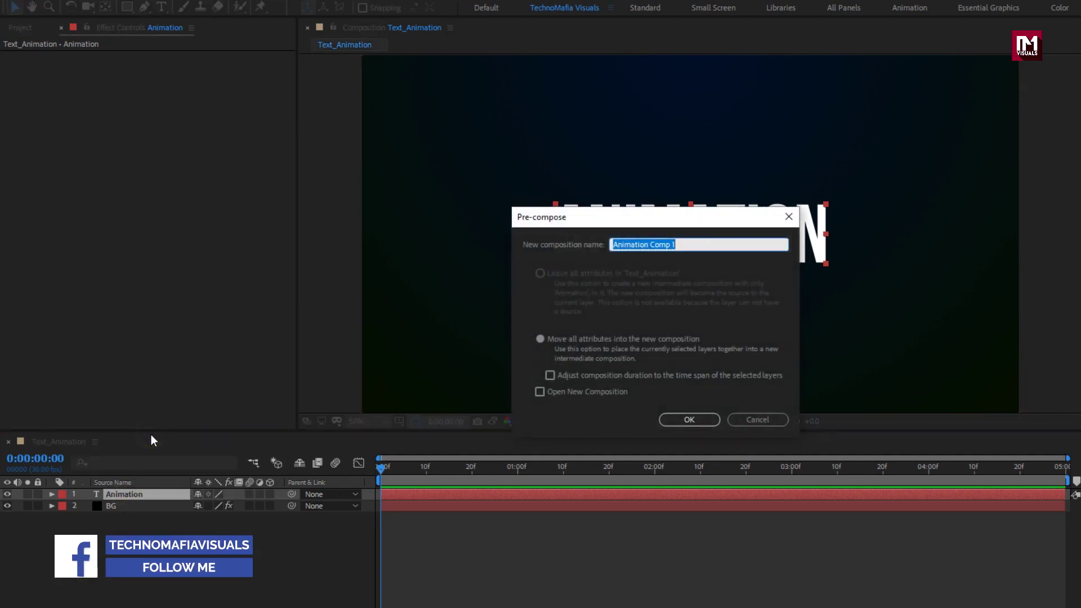
type("Text")
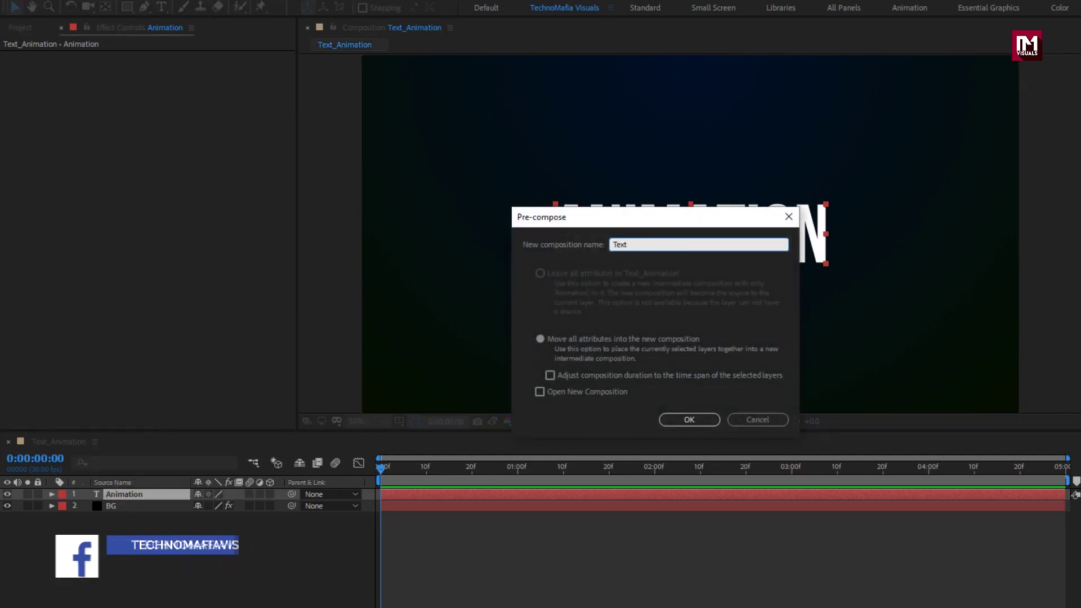
left_click(678, 420)
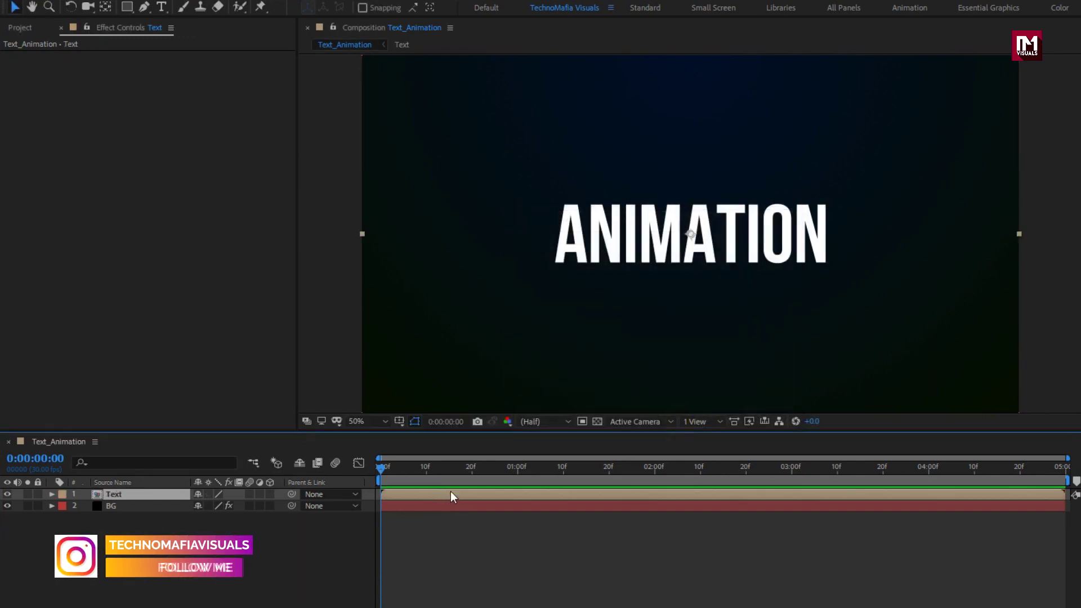
Find the Roughen Edges effect and apply it to the Text layer
left_click(889, 47)
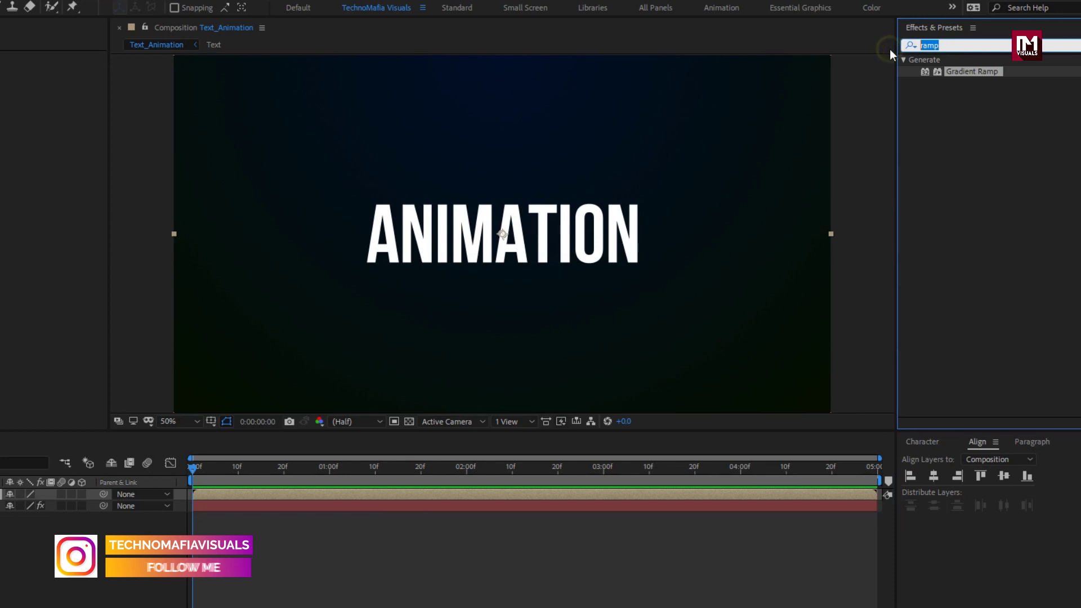
type("rou")
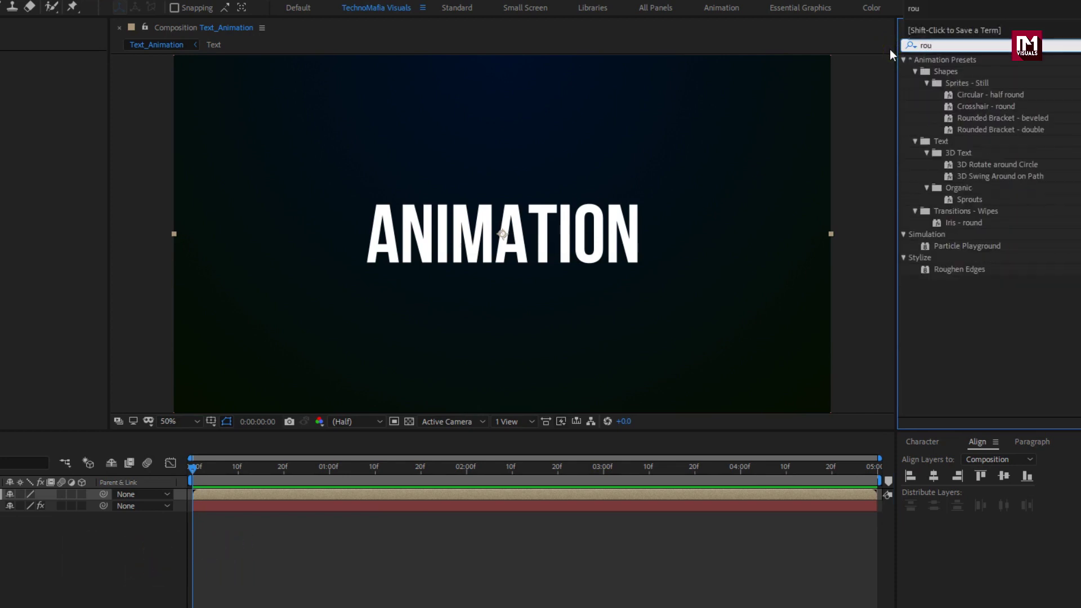
double_click(971, 272)
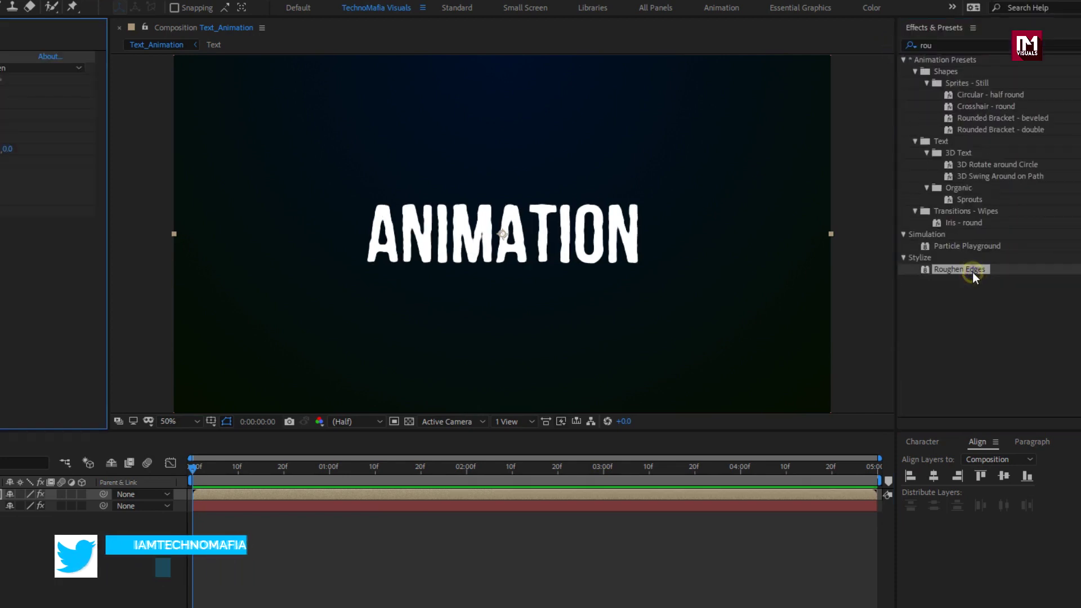
Add a keyframe for the Roughen Edges Border at 0:00:02:00 with a value of 10
left_click(465, 471)
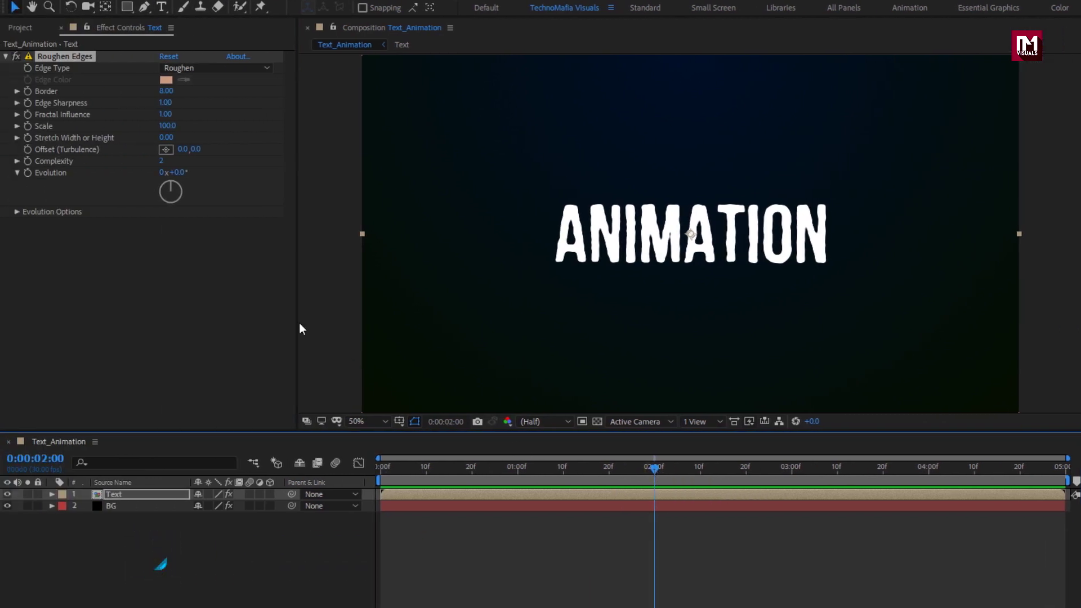
left_click(27, 90)
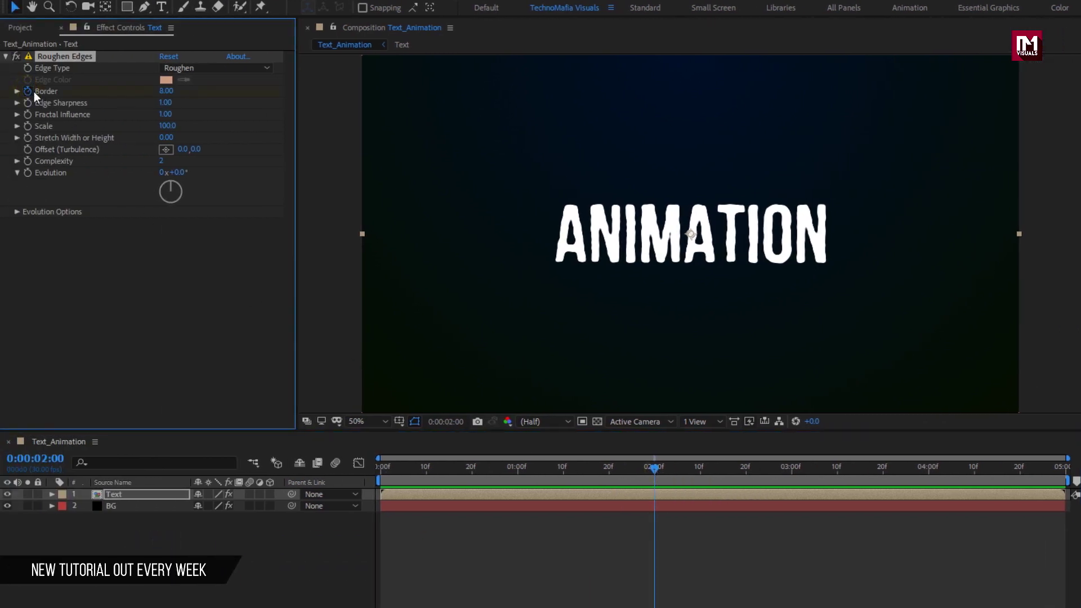
left_click(165, 90)
type("10")
key("Return")
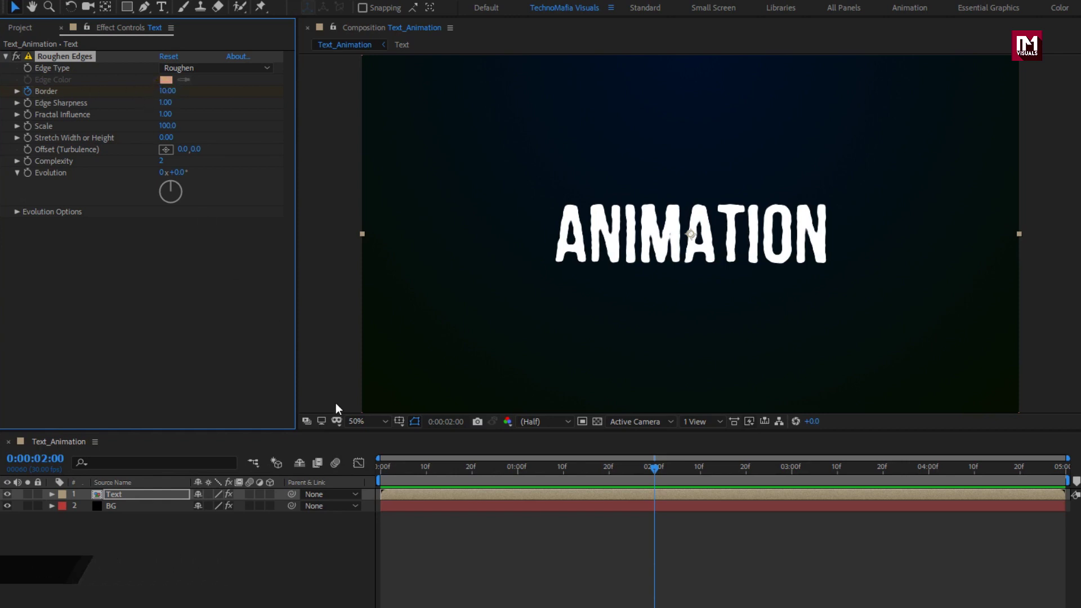
Add a Roughen Edges Border keyframe at 0:00:00:00 on the Text layer with a value of 458
key("u")
left_click(183, 494)
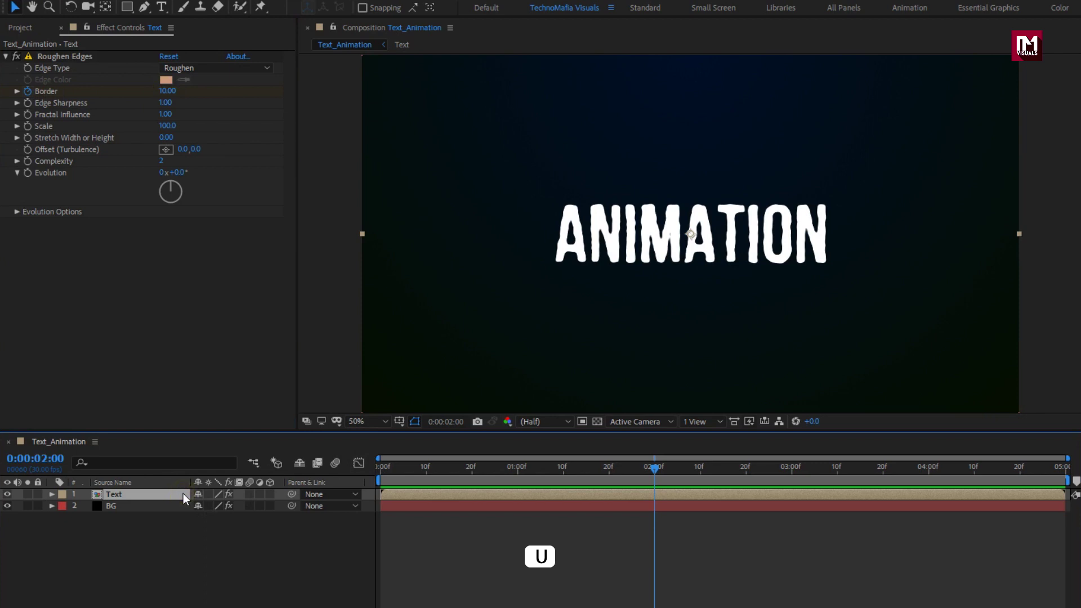
key("u")
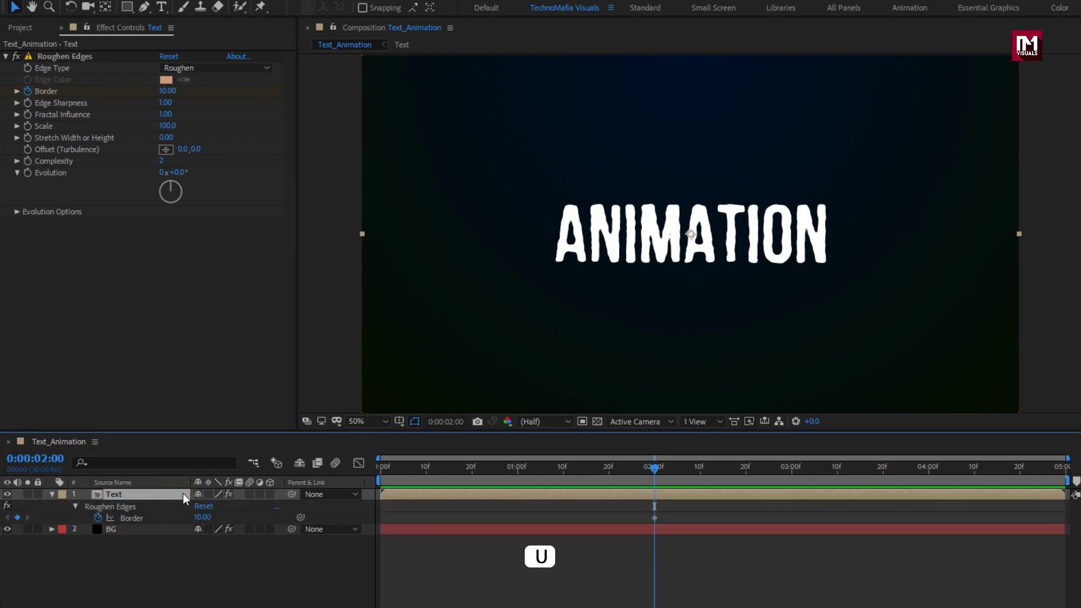
left_click_drag(395, 470, 370, 472)
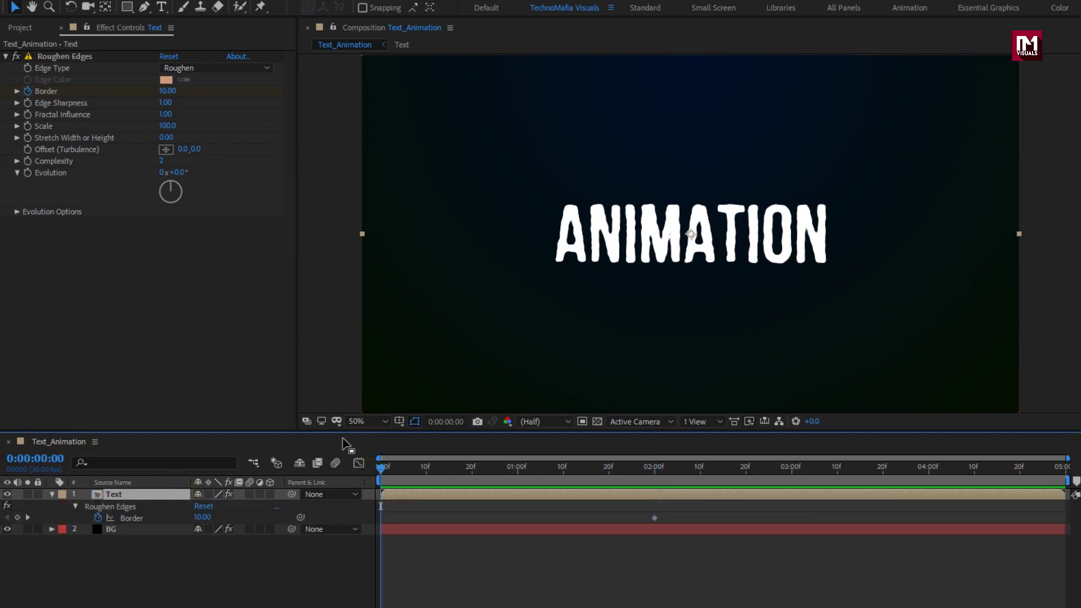
left_click_drag(167, 90, 815, 109)
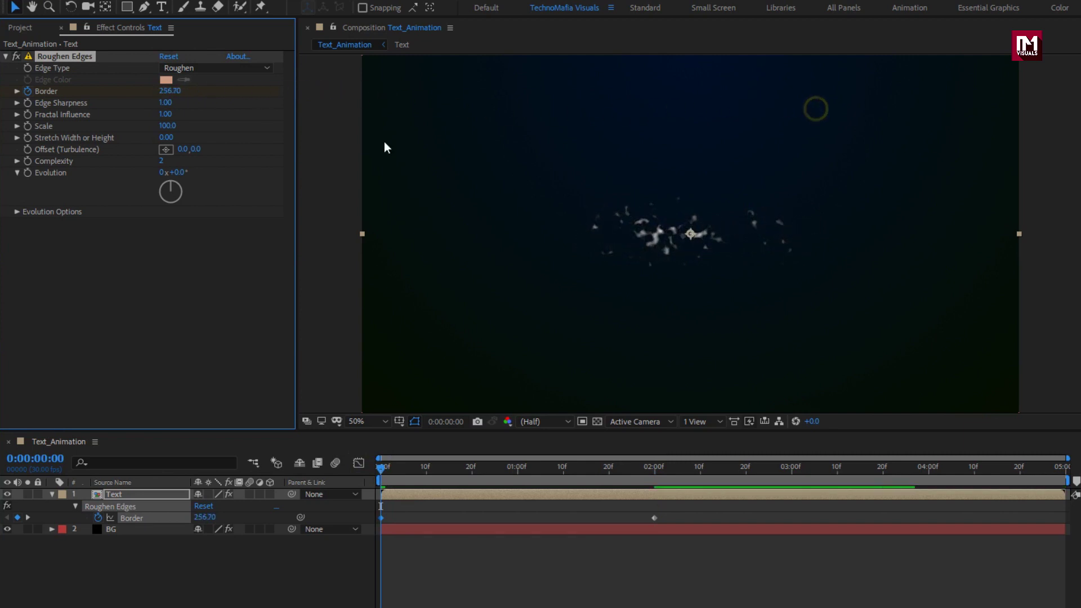
left_click_drag(168, 90, 794, 114)
left_click_drag(169, 91, 863, 111)
left_click_drag(169, 91, 261, 96)
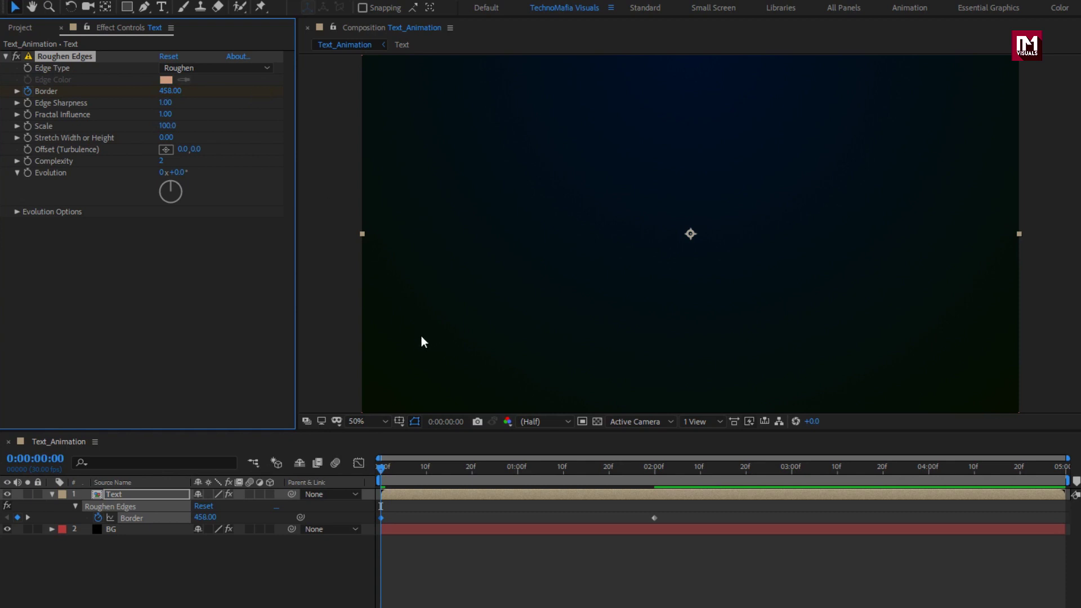
Apply Easy Ease to both Border keyframes of the Text layer
left_click_drag(671, 509, 384, 525)
right_click(380, 518)
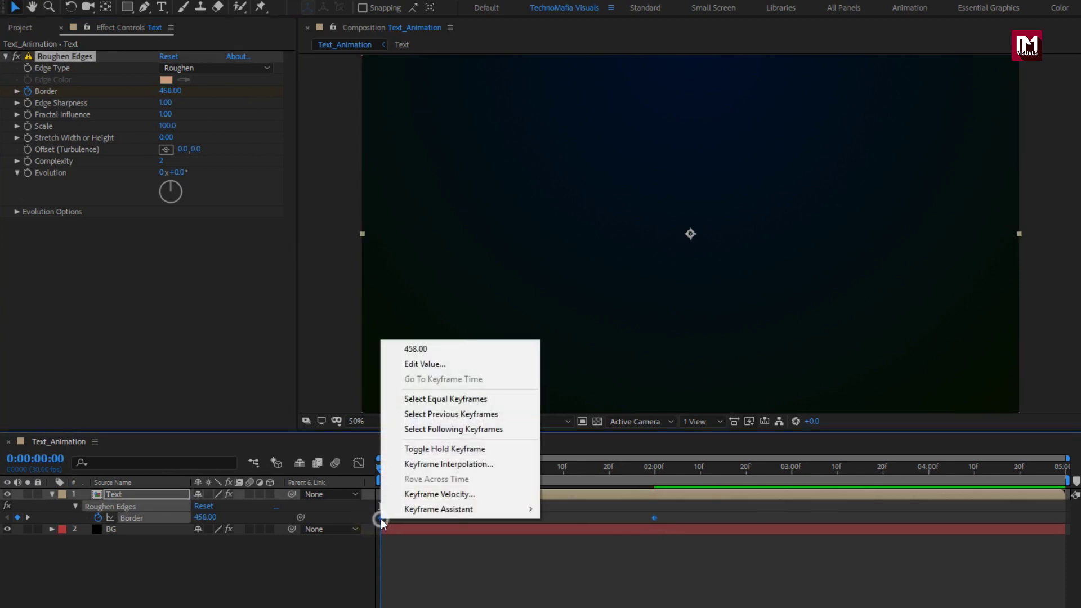
mouse_move(458, 509)
left_click(576, 550)
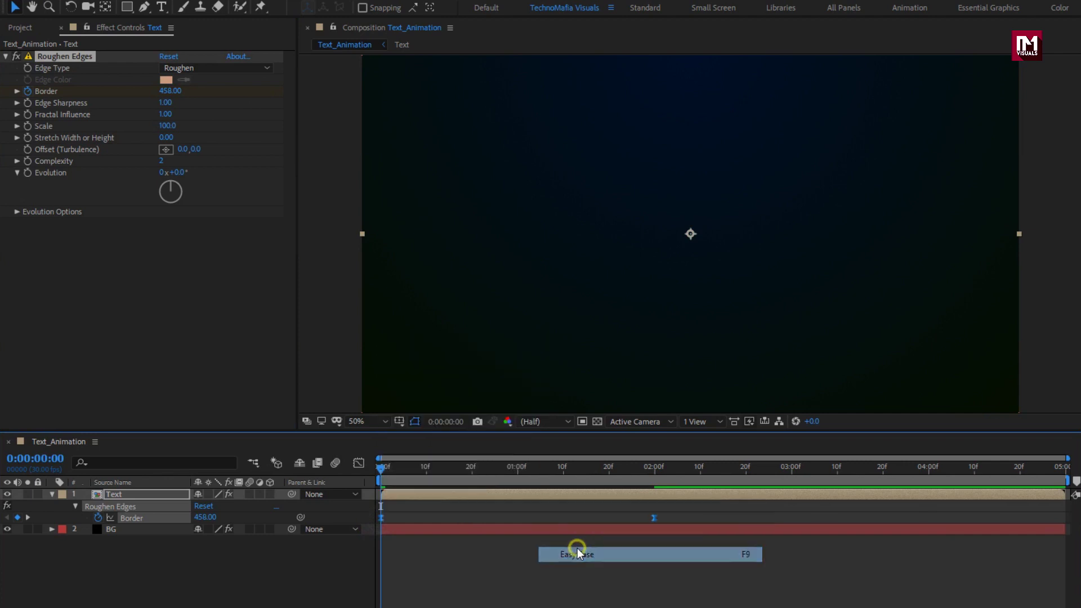
Reshape the Border speed curve into a narrow peak around 0:00:01:00 by extending both keyframes' influence toward the middle
left_click(359, 463)
left_click_drag(626, 498, 529, 505)
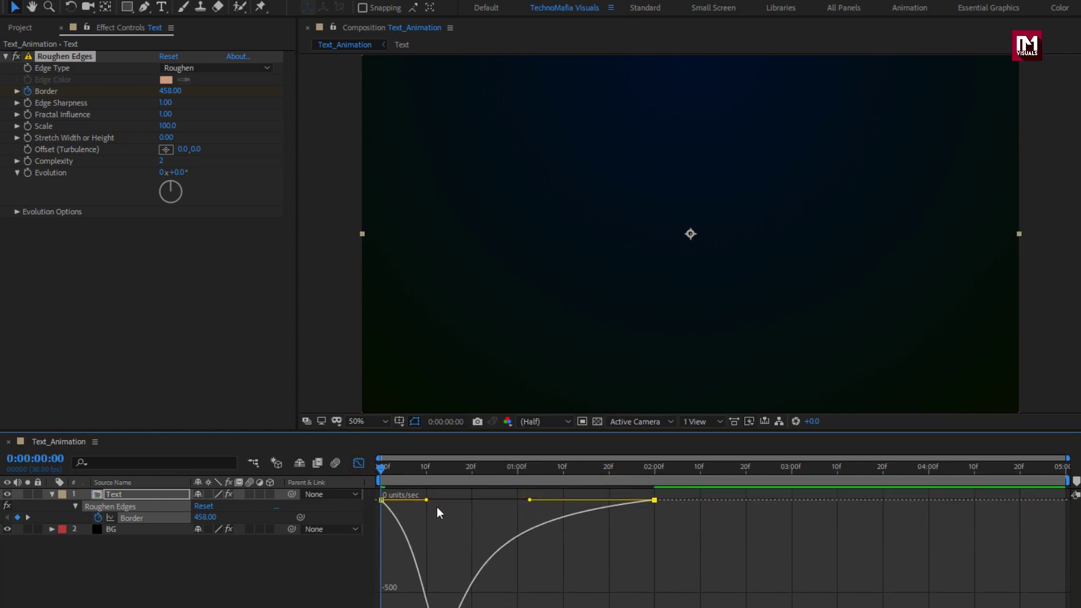
left_click_drag(426, 502, 514, 498)
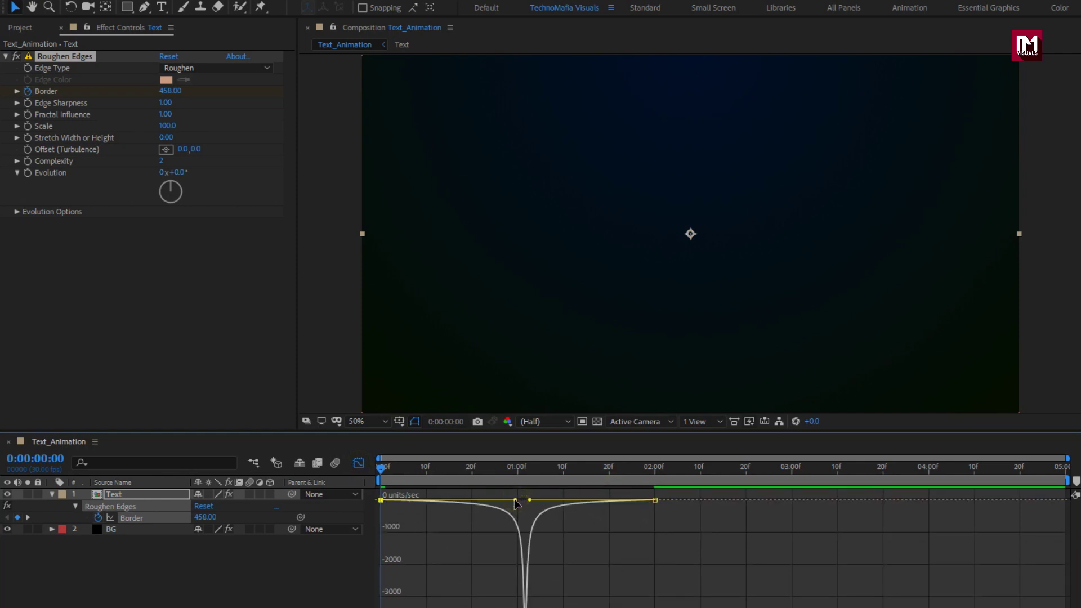
left_click(359, 463)
Set the Roughen Edges Edge Sharpness to 2 while viewing the text at 0:00:02:02
left_click_drag(413, 468, 664, 472)
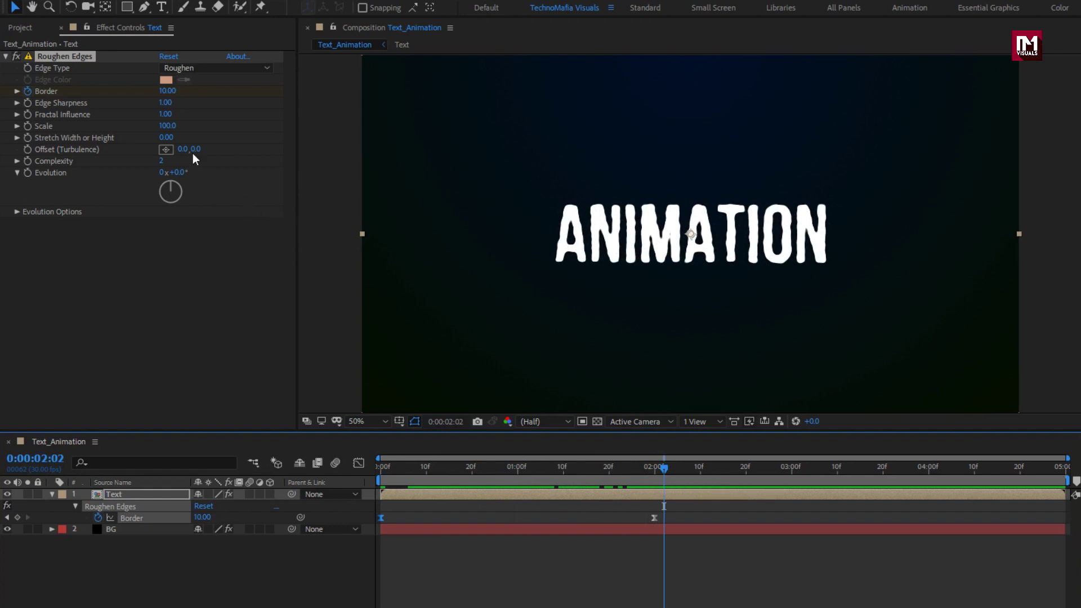
left_click(166, 103)
type("2")
key("Return")
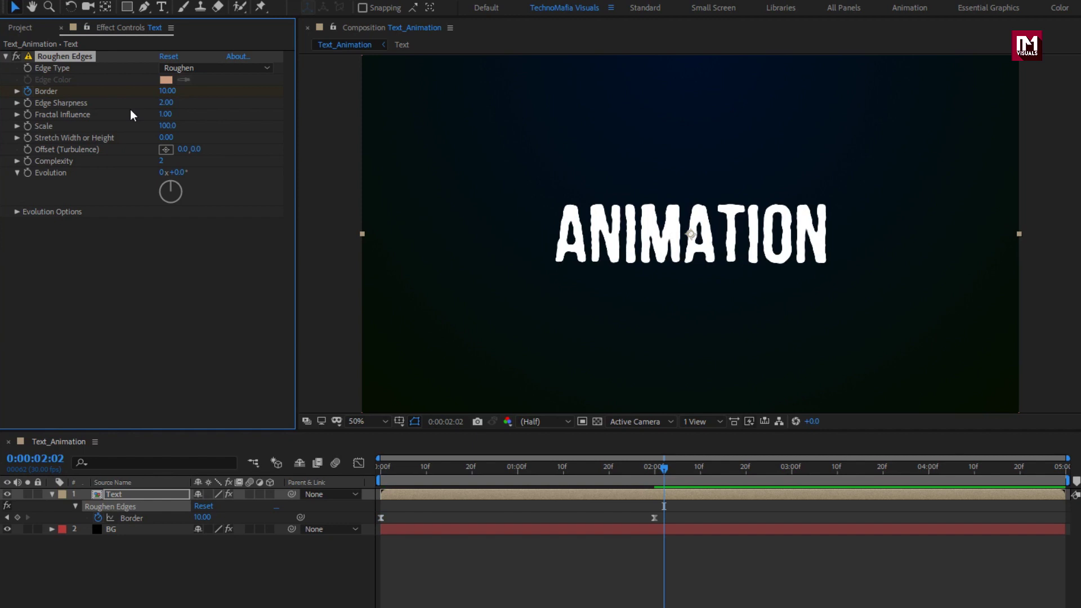
Try a Roughen Edges Scale of 69 on a partly revealed frame and return it to 100
mouse_move(569, 470)
left_mouse_down()
mouse_move(526, 476)
mouse_move(549, 477)
left_mouse_up()
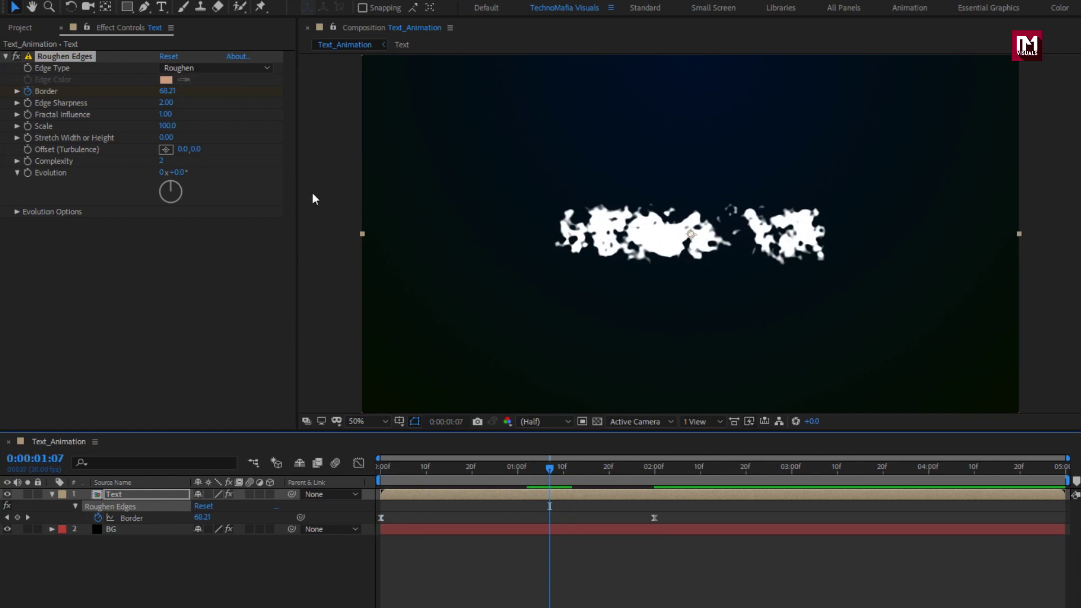
left_click_drag(168, 125, 141, 122)
left_click_drag(564, 477, 590, 469)
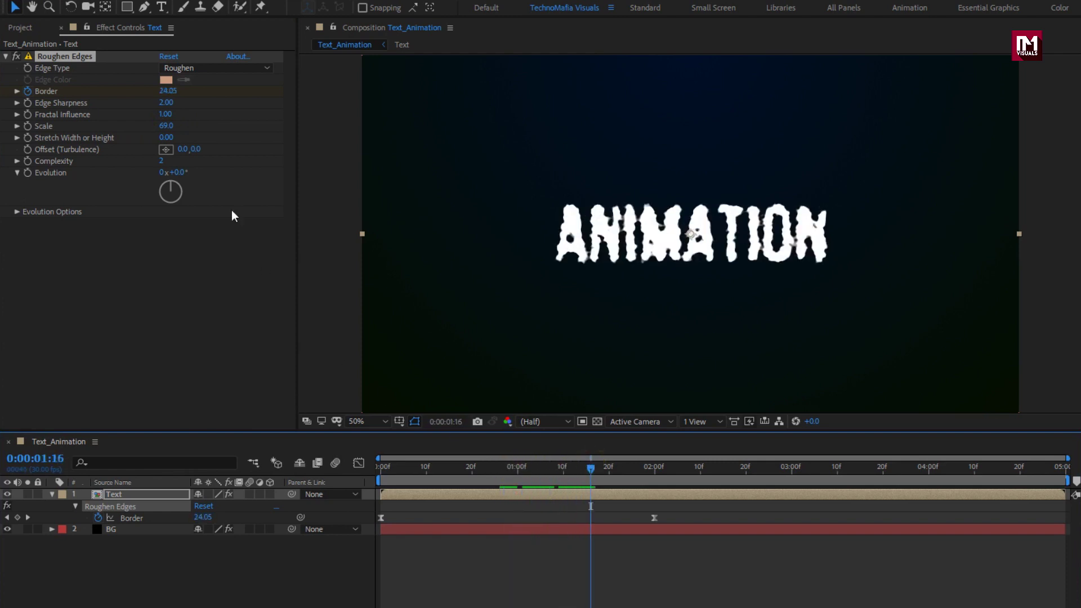
left_click(167, 125)
type("100")
key("Return")
Add a Roughen Edges Evolution keyframe at 0:00:00:00 with a value of 5 revolutions
left_click_drag(403, 467, 386, 472)
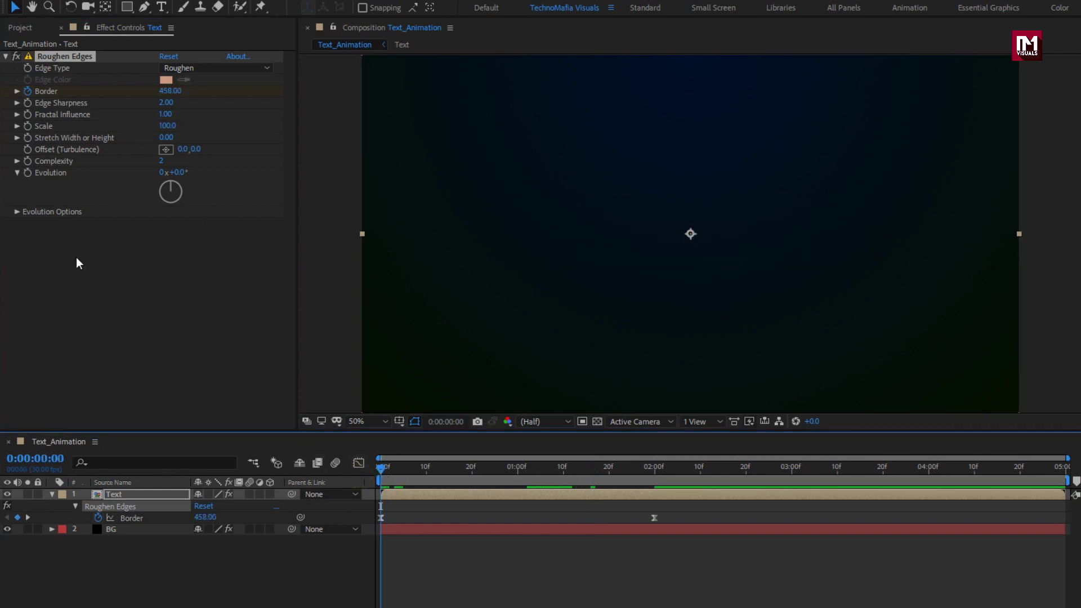
left_click(26, 173)
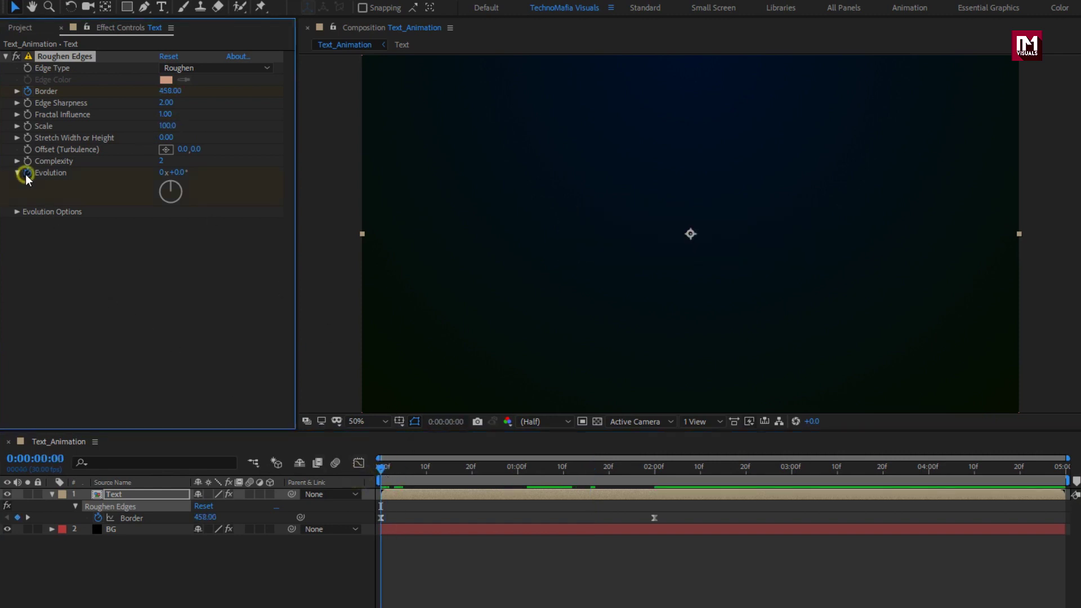
left_click(161, 172)
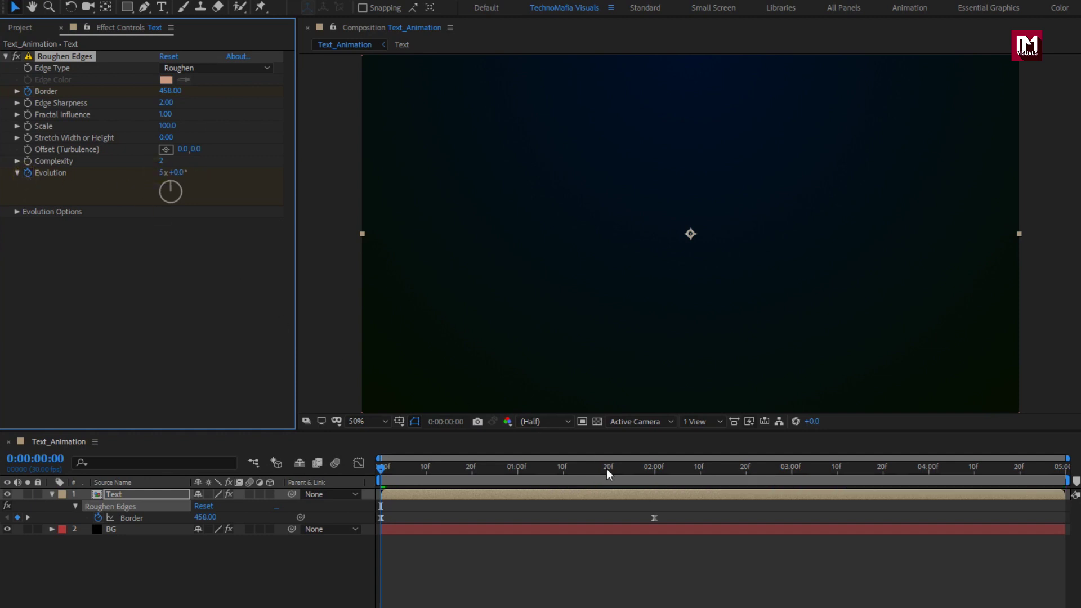
Set the Evolution to 3 revolutions at the last frame, 0:00:04:29
left_click_drag(610, 475, 1067, 476)
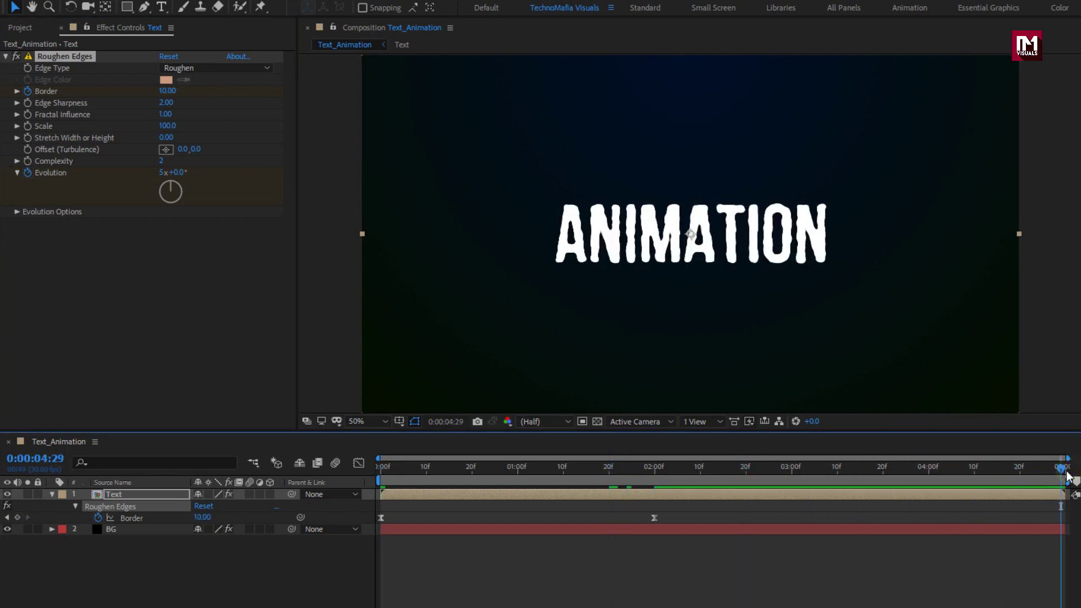
left_click(160, 172)
type("3")
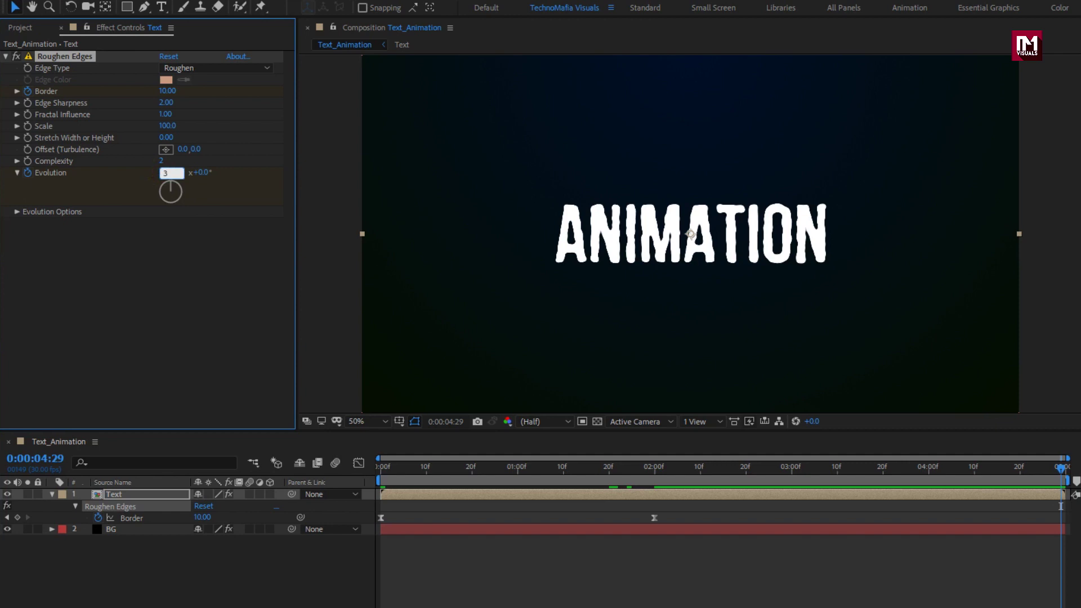
key("Return")
Reveal the Text layer's keyframes, apply Easy Ease to both Evolution keyframes and collapse the layer
left_click(151, 493)
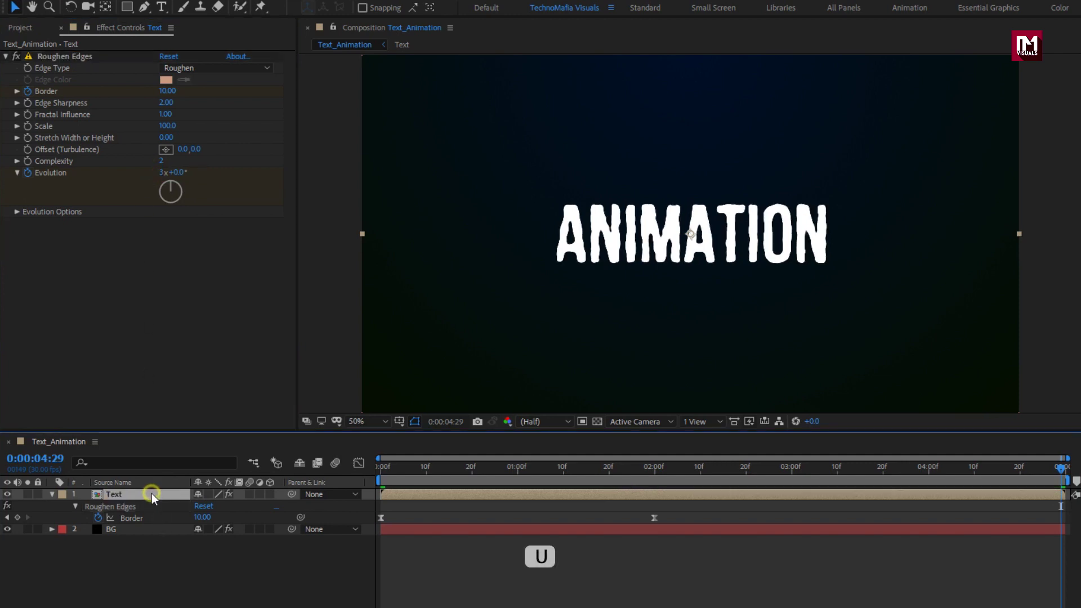
key("u")
key("u")
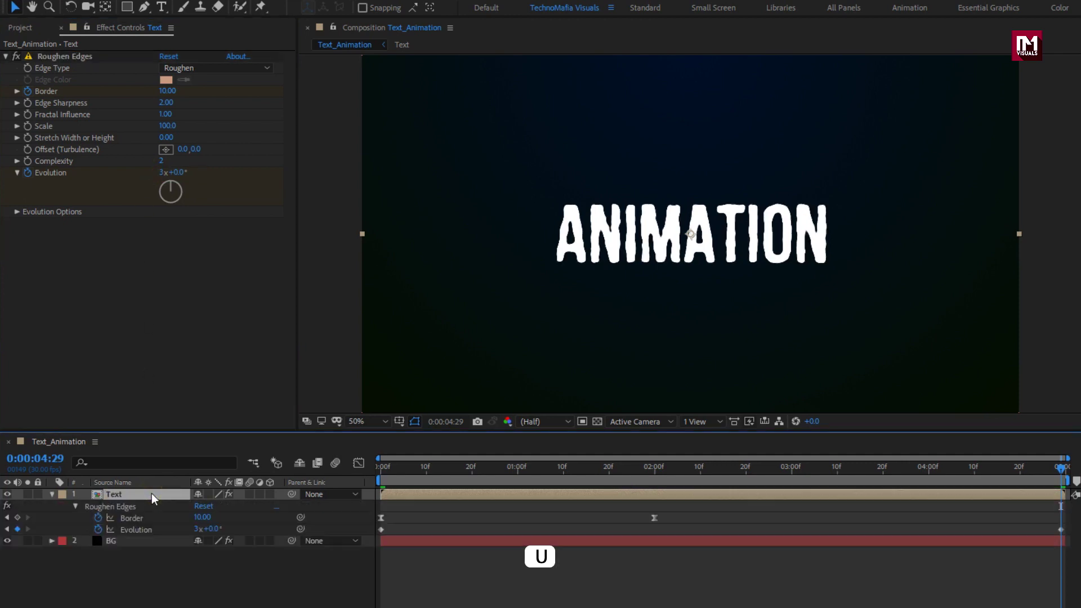
left_click_drag(1065, 532, 377, 531)
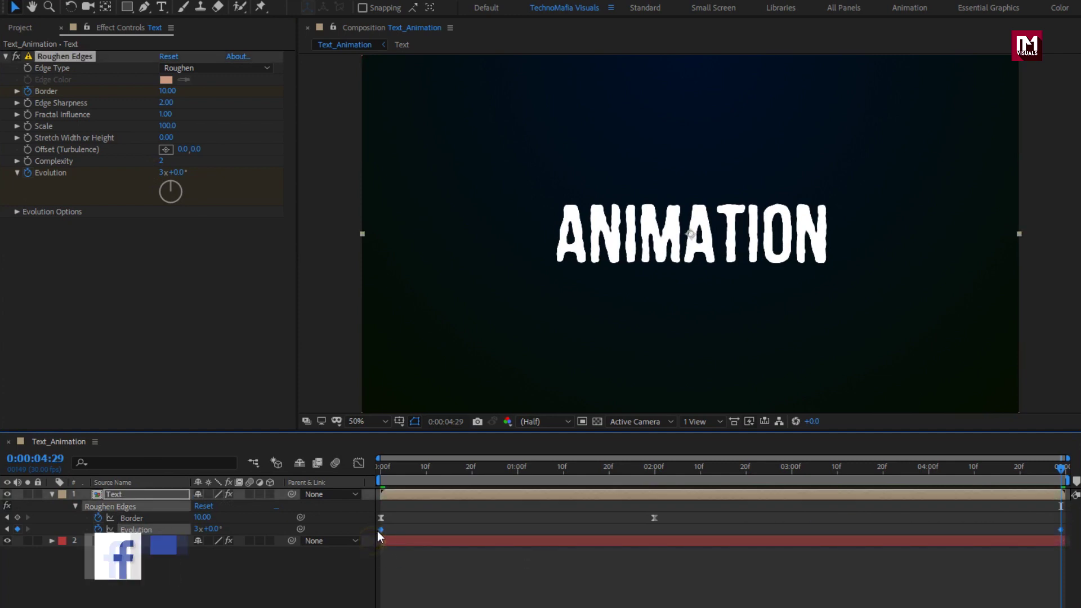
right_click(380, 529)
mouse_move(427, 519)
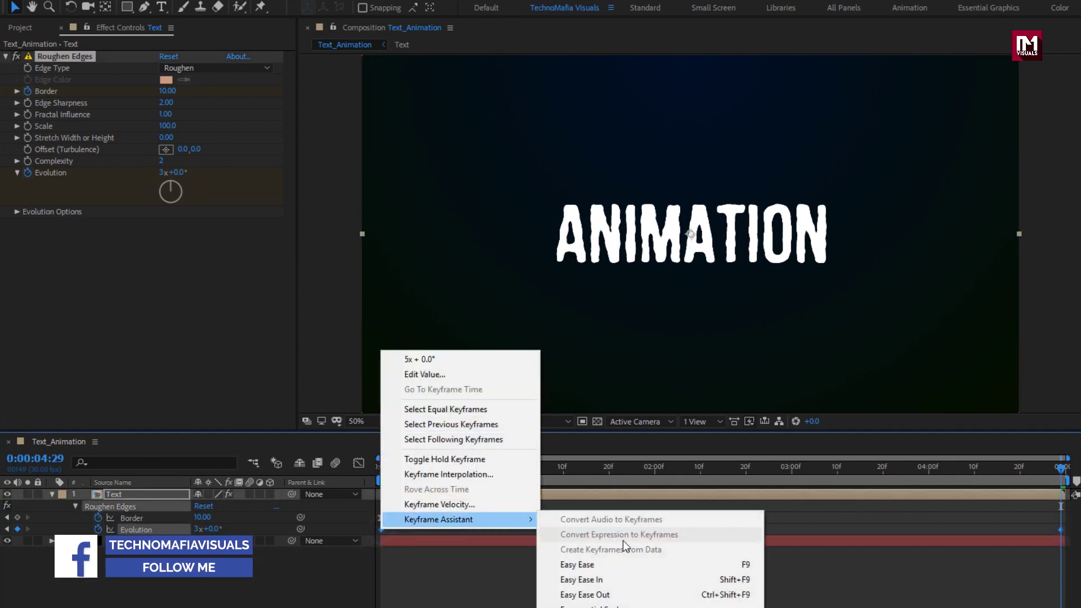
left_click(619, 564)
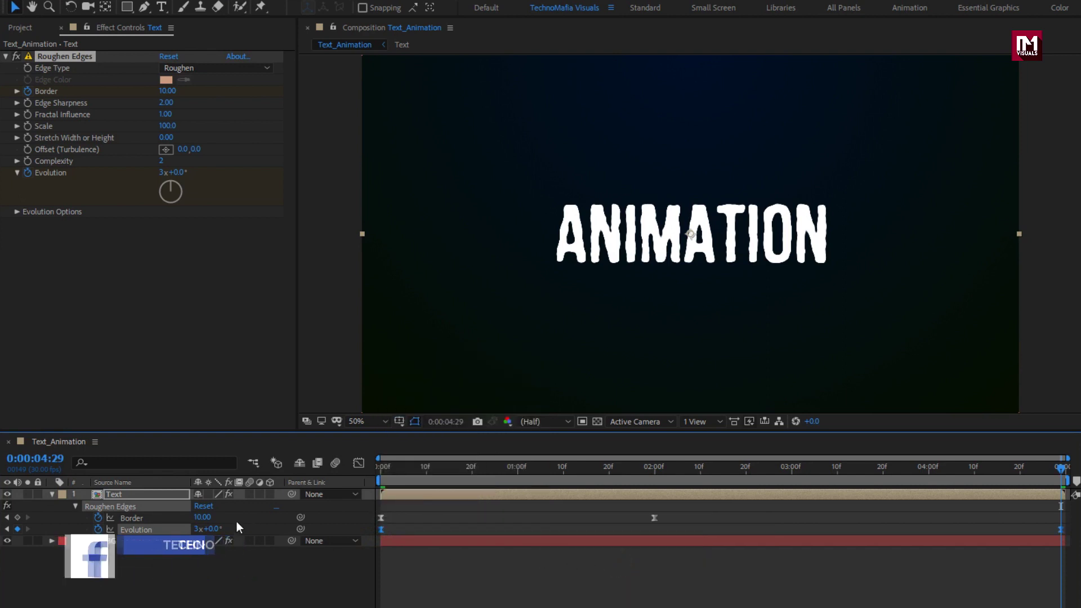
left_click(52, 493)
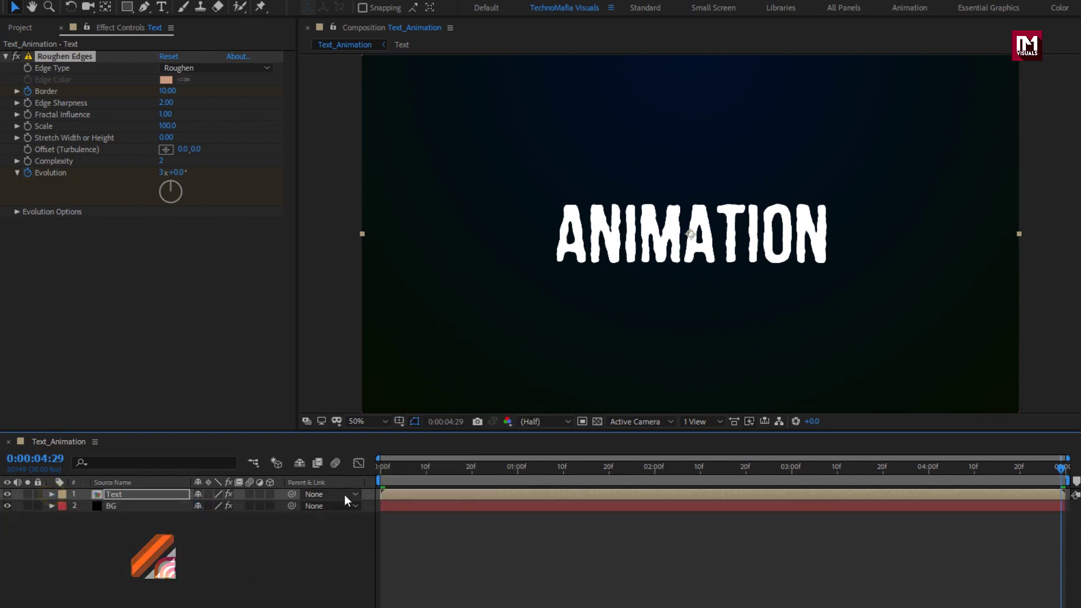
Find the Fill effect and apply it to the Text layer, viewing the composition at 0:00:02:12
left_click(382, 468)
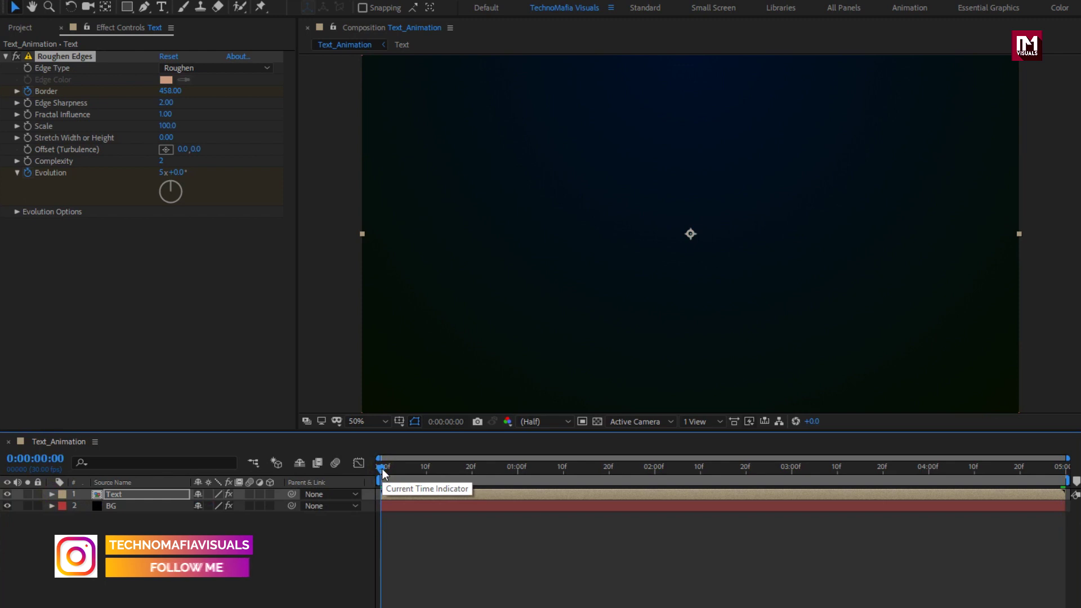
left_click(149, 495)
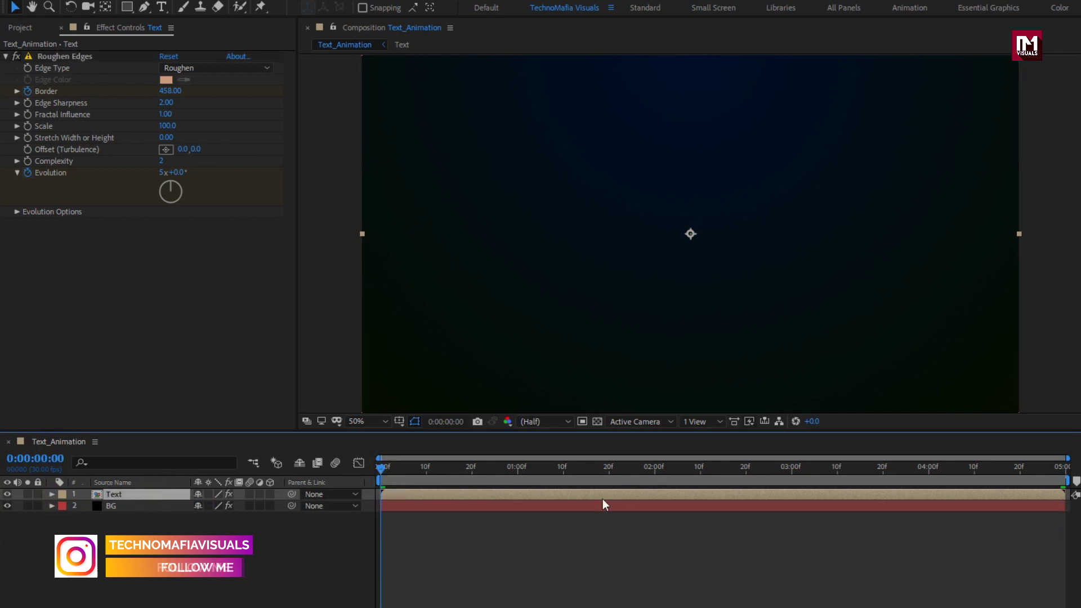
left_click(707, 462)
left_click(1048, 58)
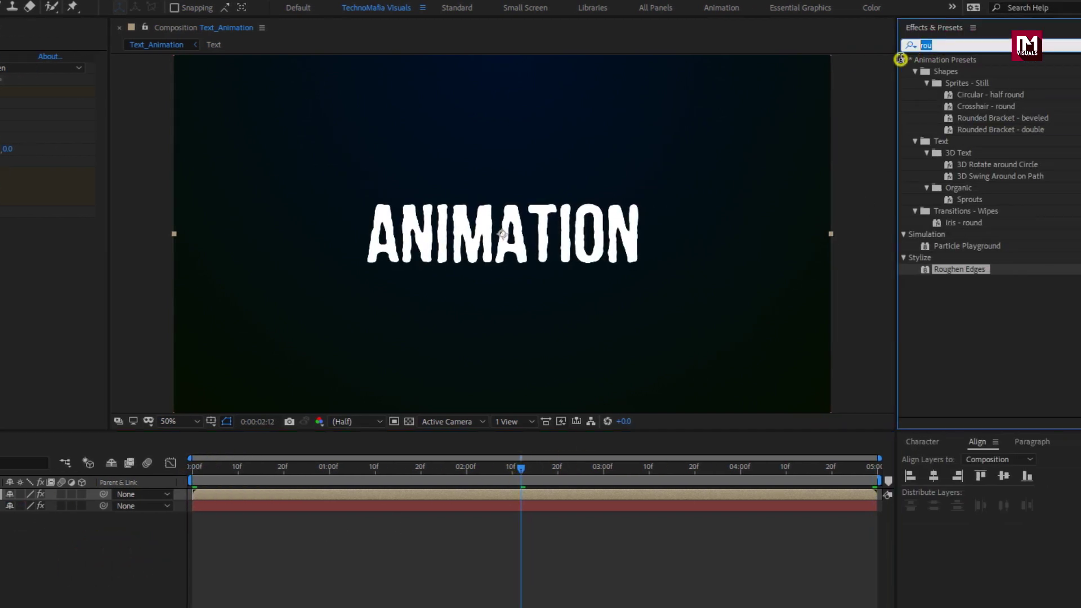
type("fill")
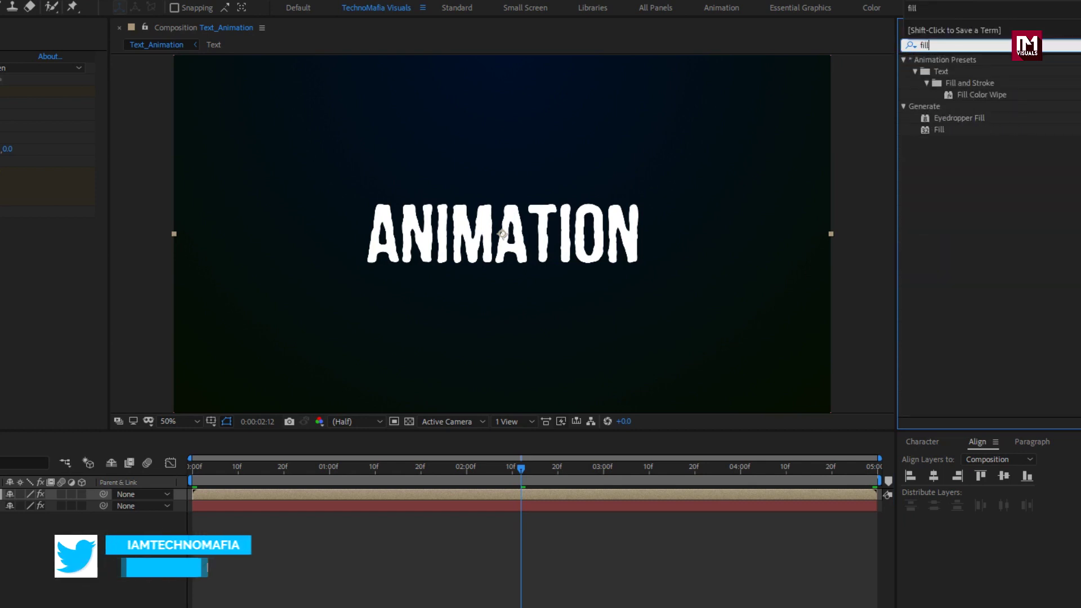
double_click(938, 128)
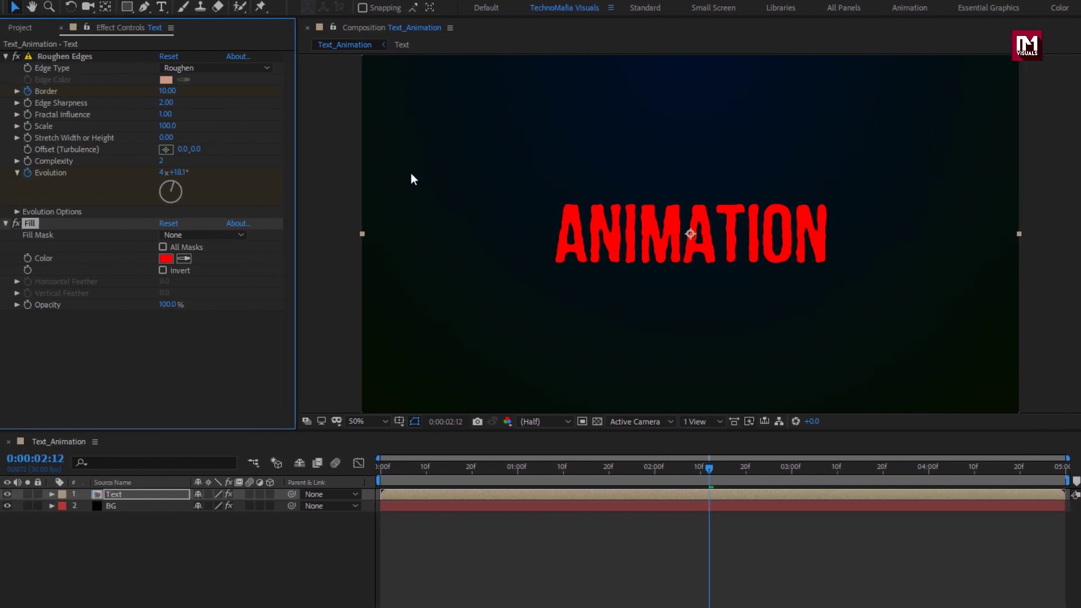
Set the Fill color to a bright pink and preview the text reveal from the start of the composition
left_click(166, 259)
left_click_drag(265, 262, 262, 231)
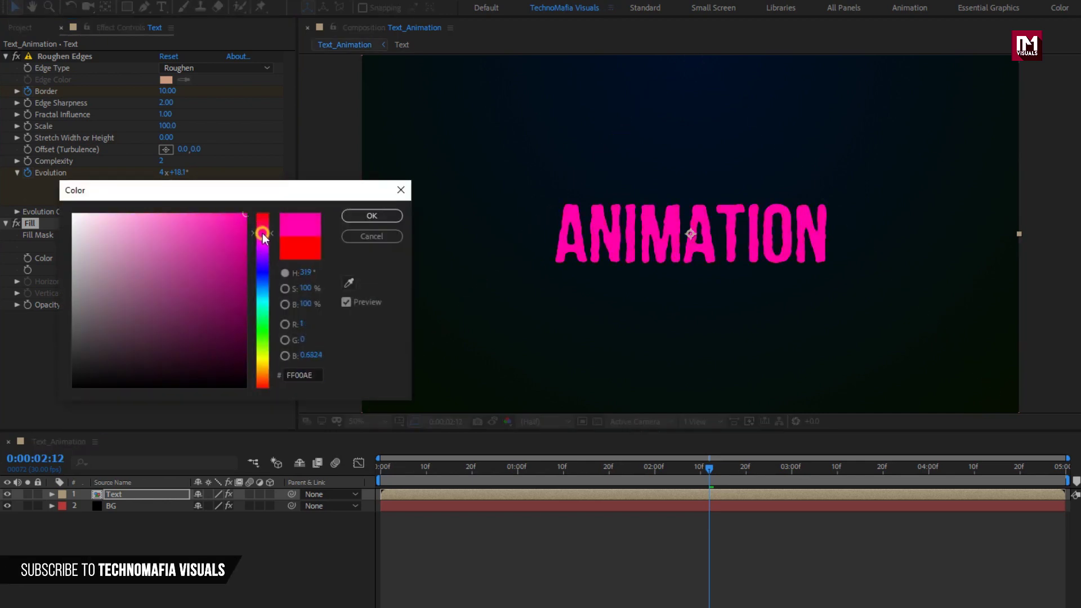
left_click_drag(245, 213, 216, 213)
key("Return")
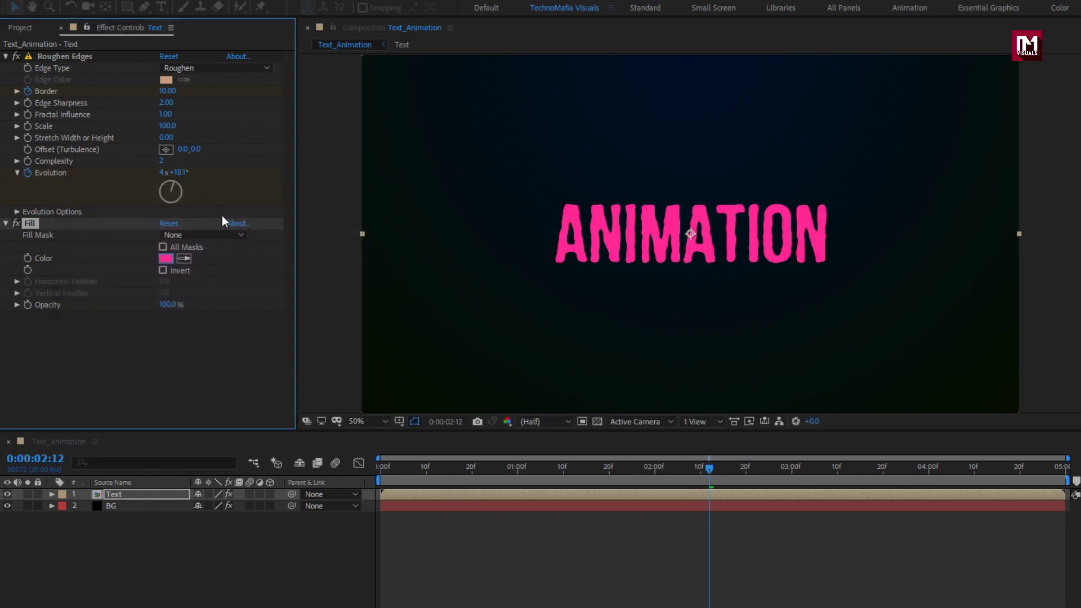
left_click_drag(385, 470, 444, 473)
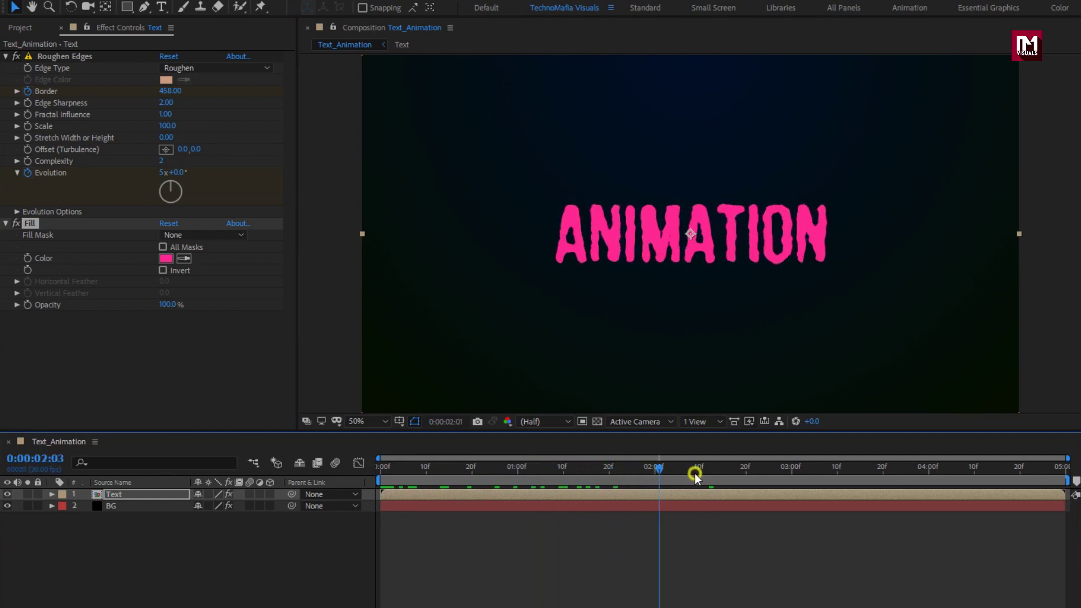
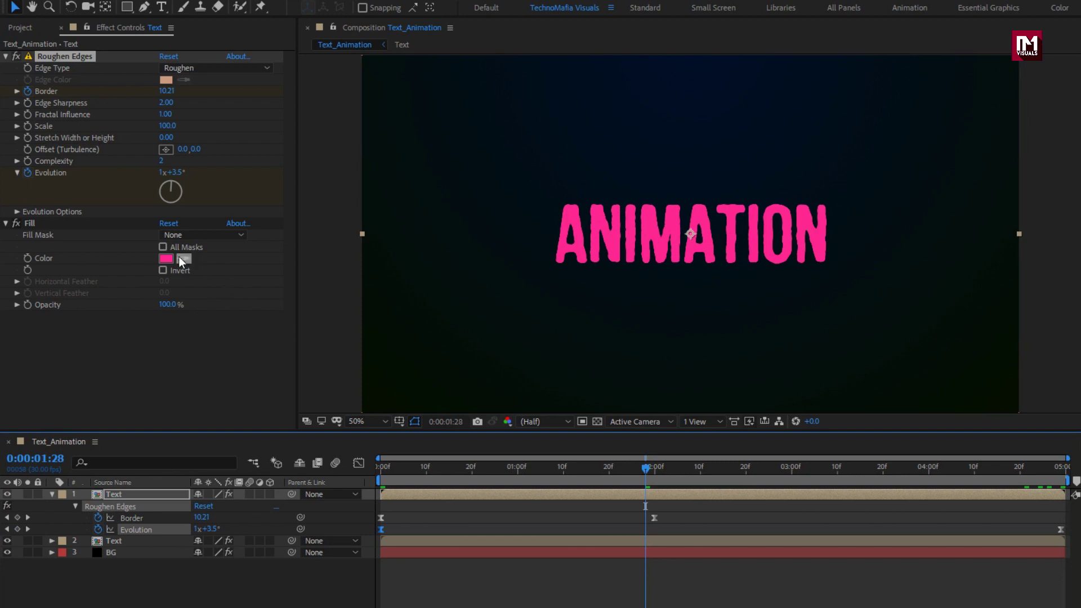
Set the top Text layer's Fill color to blue 2950F8, check the reveal through 0:00:03:03 and collapse the layer
left_click(168, 260)
left_click(259, 287)
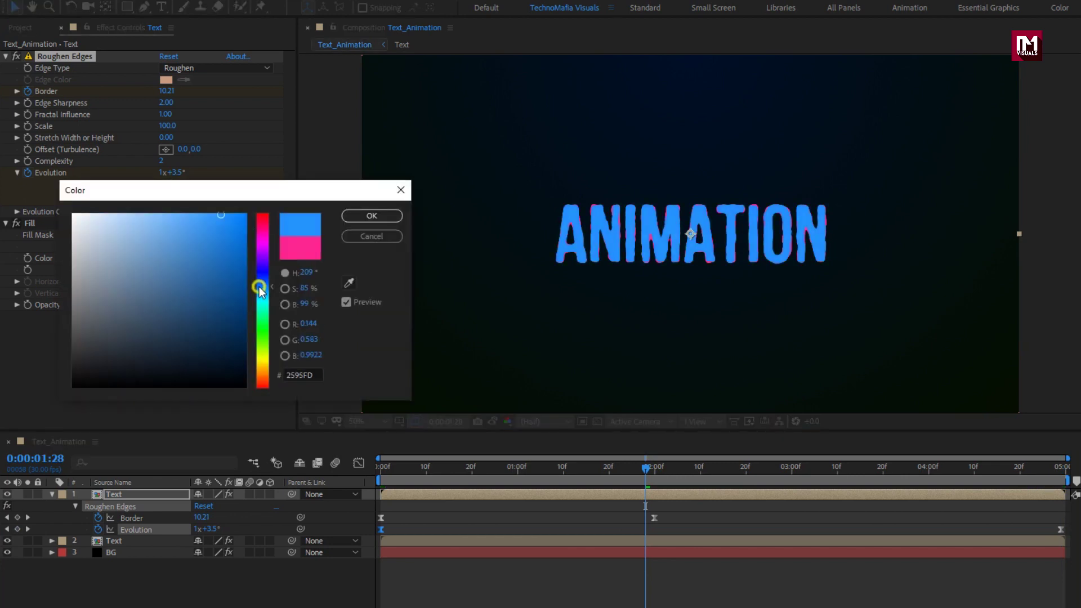
left_click_drag(259, 287, 259, 276)
left_click(221, 215)
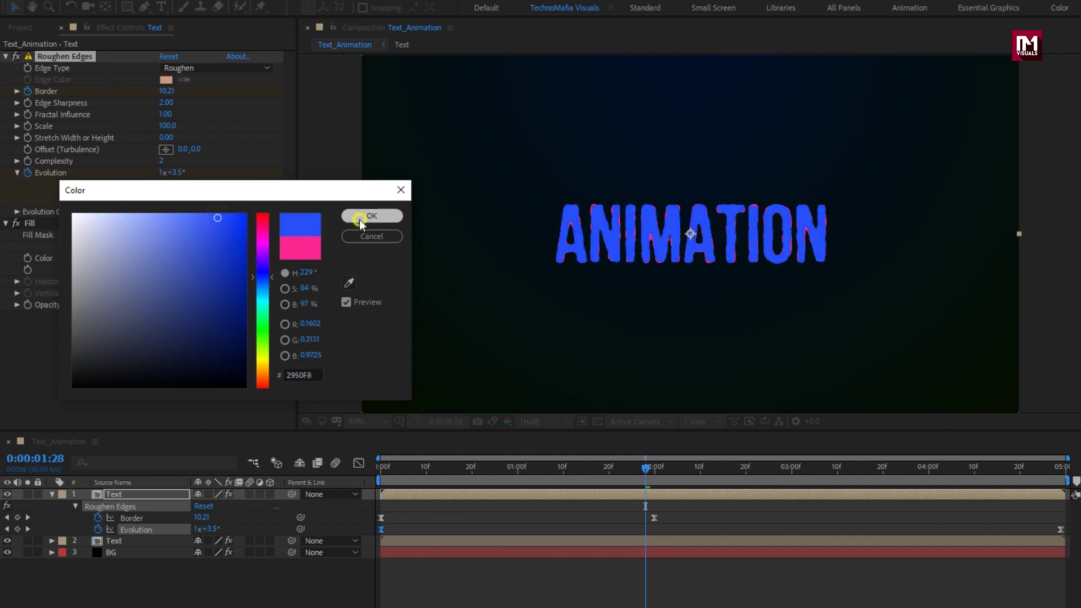
left_click(363, 218)
left_click_drag(670, 466, 806, 455)
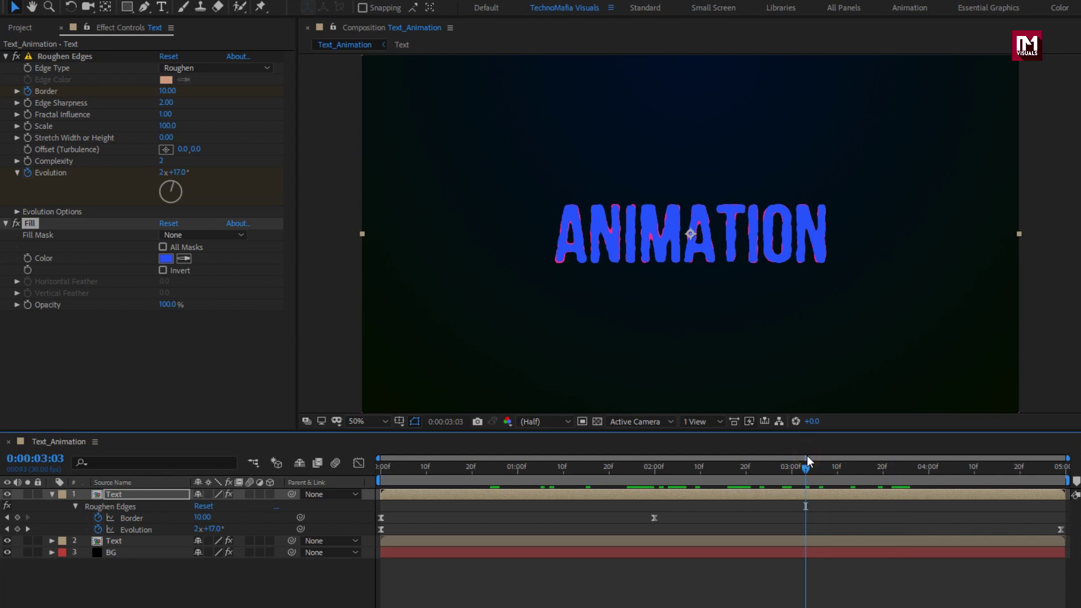
left_click(51, 494)
Duplicate the top Text layer with the blue fill
left_click(116, 494)
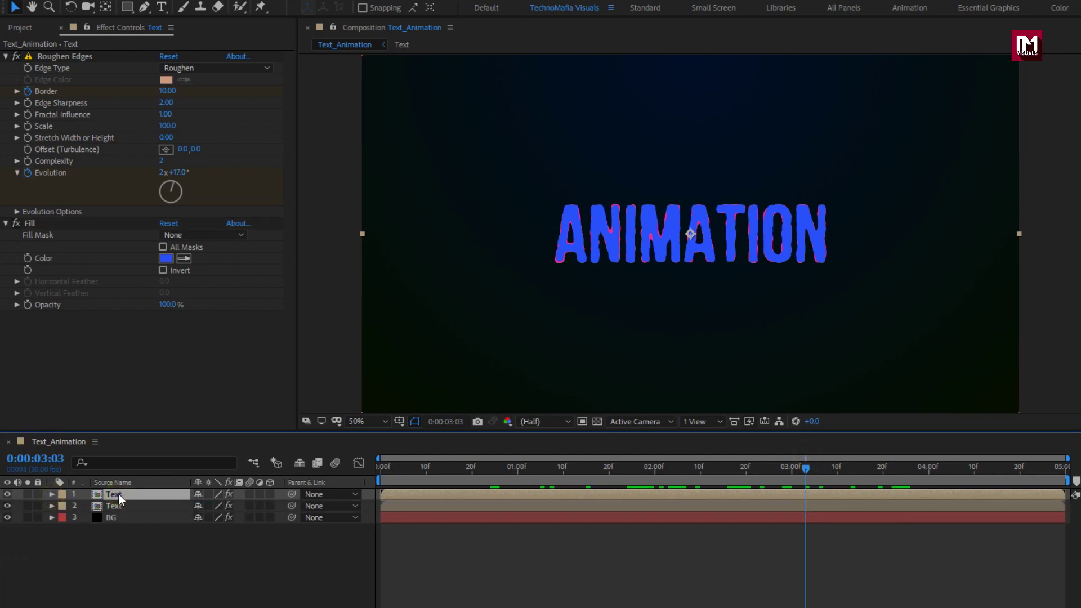
key("ctrl+d")
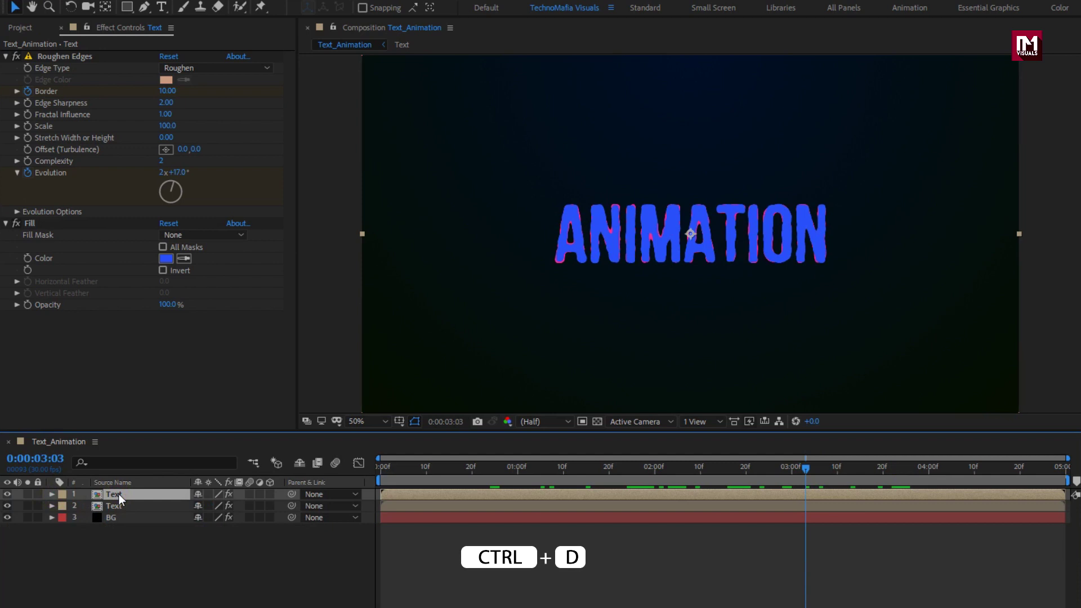
key("ctrl+d")
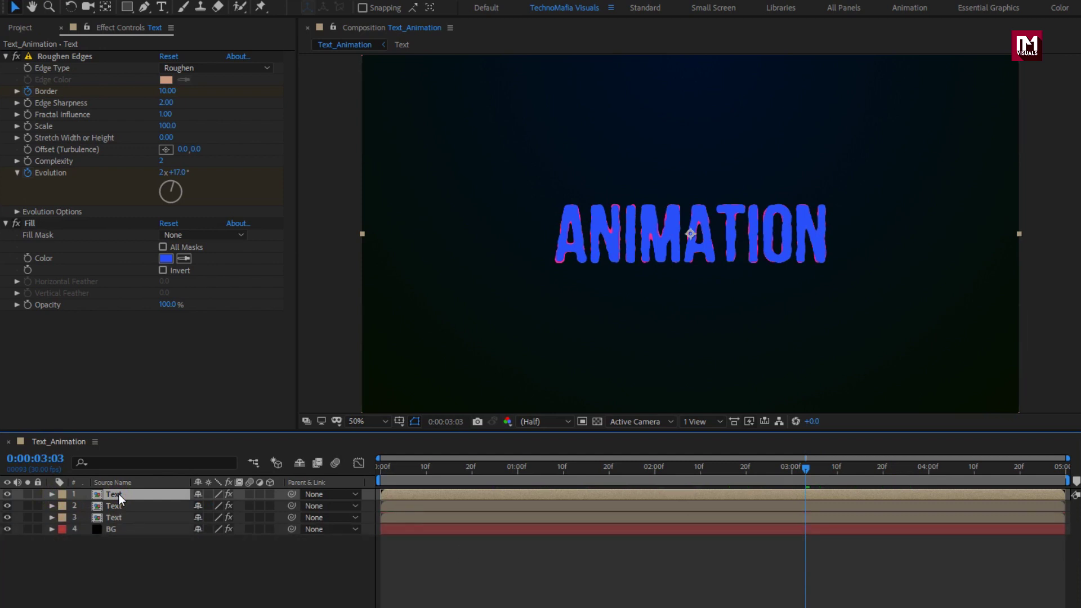
Reveal the new top Text layer's keyframes and set its Evolution to 1 revolution at the first frame
key("u")
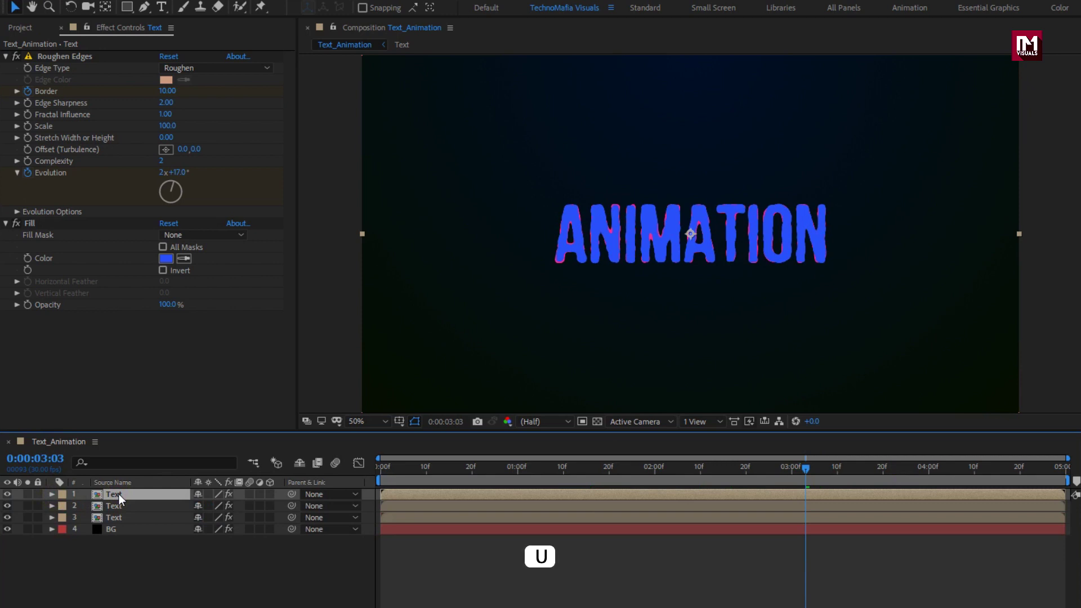
key("u")
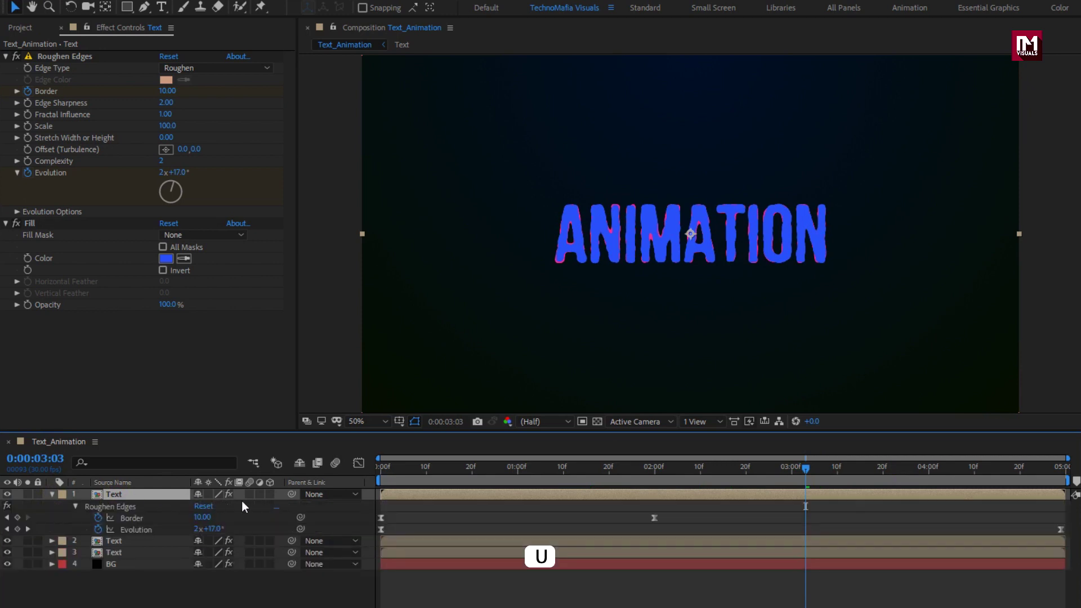
left_click(379, 470)
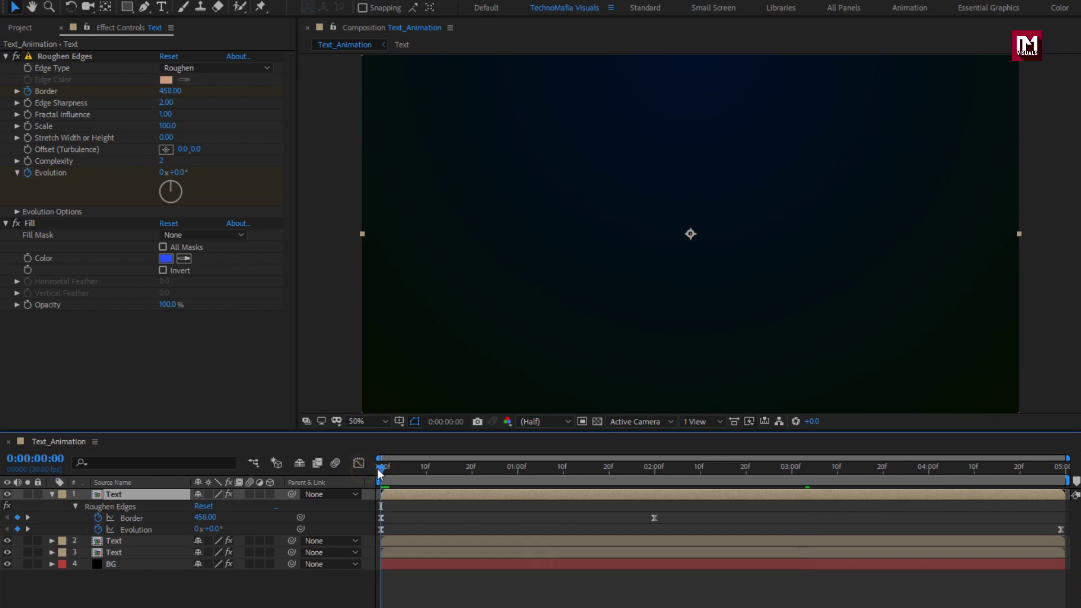
left_click(197, 529)
type("1")
key("Return")
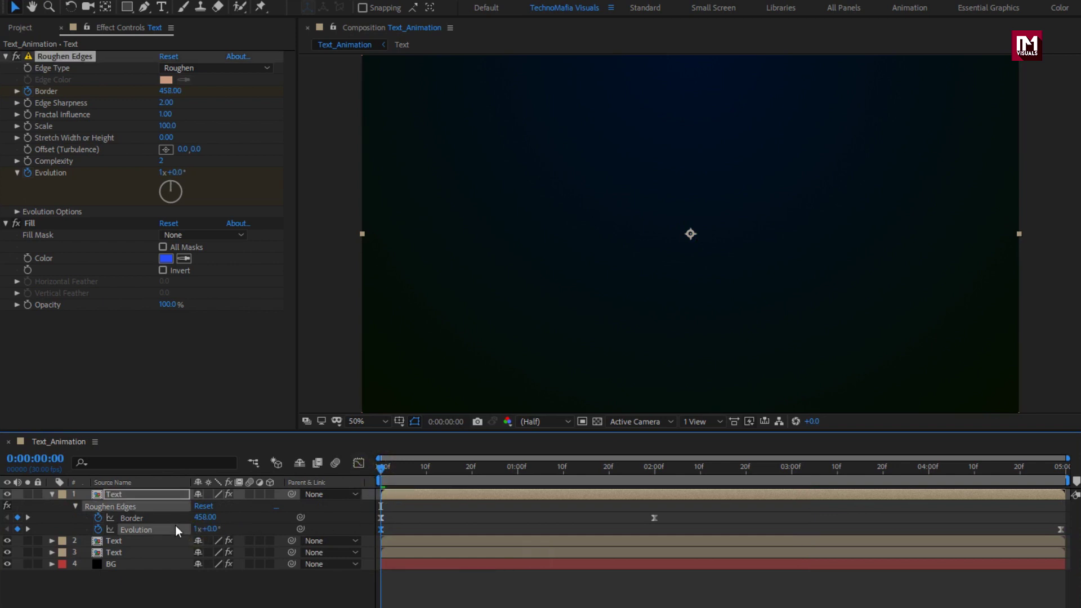
Set the top Text layer's Fill color to white FFFFFF, collapse the layer and check the reveal across the timeline
left_click_drag(519, 477, 768, 473)
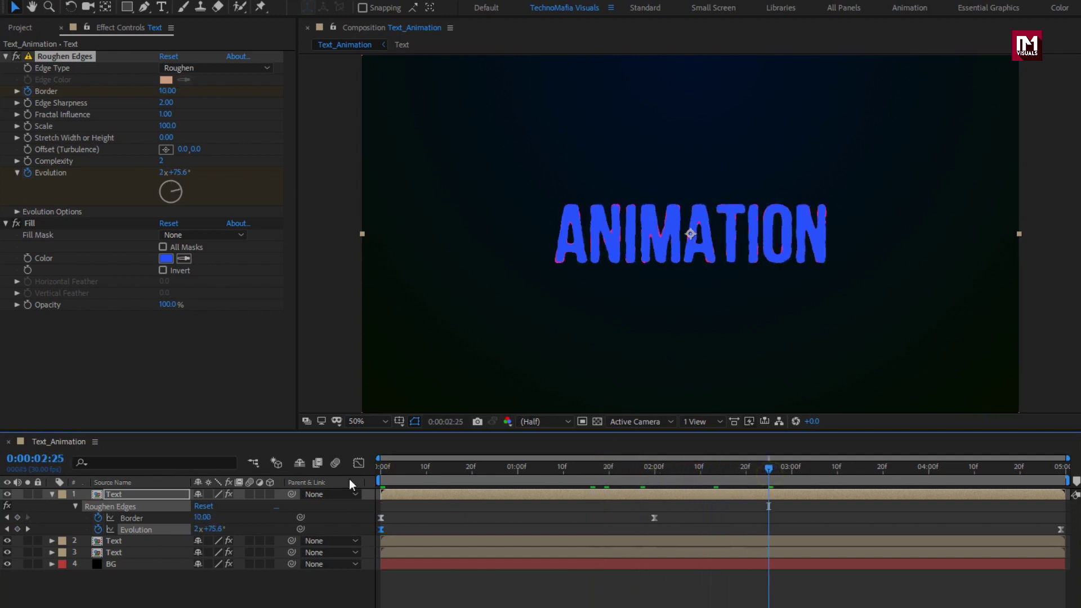
left_click(166, 258)
left_click(74, 214)
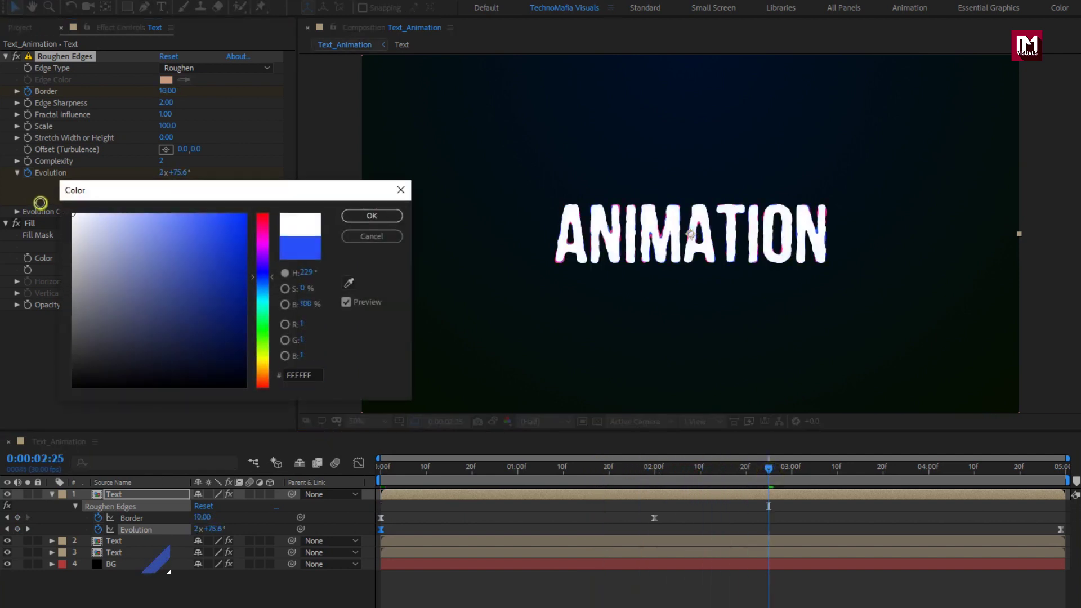
left_click(371, 216)
left_click(52, 493)
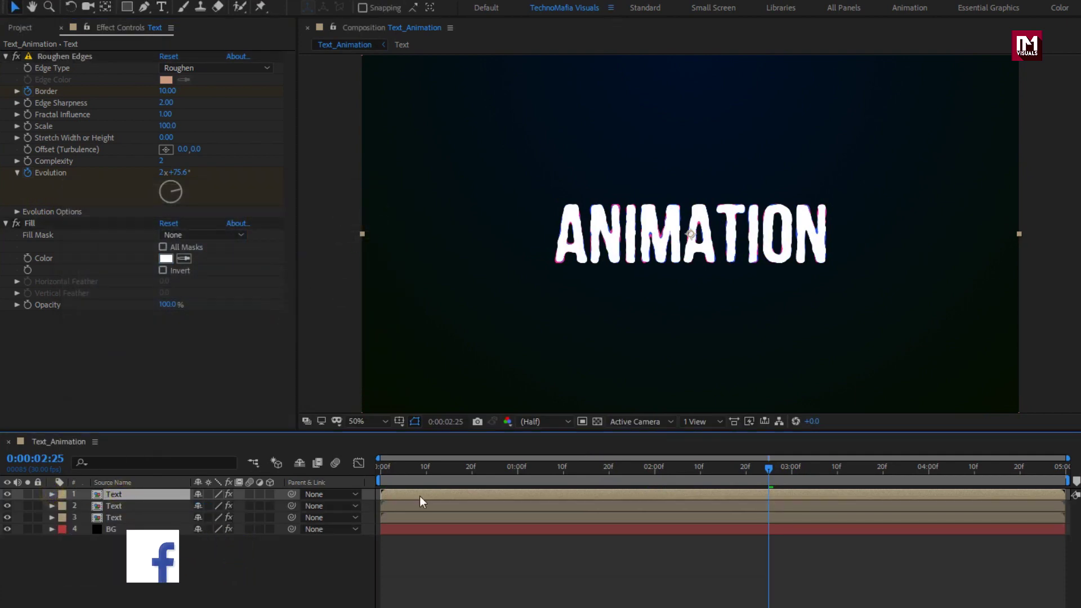
left_click_drag(559, 467, 500, 473)
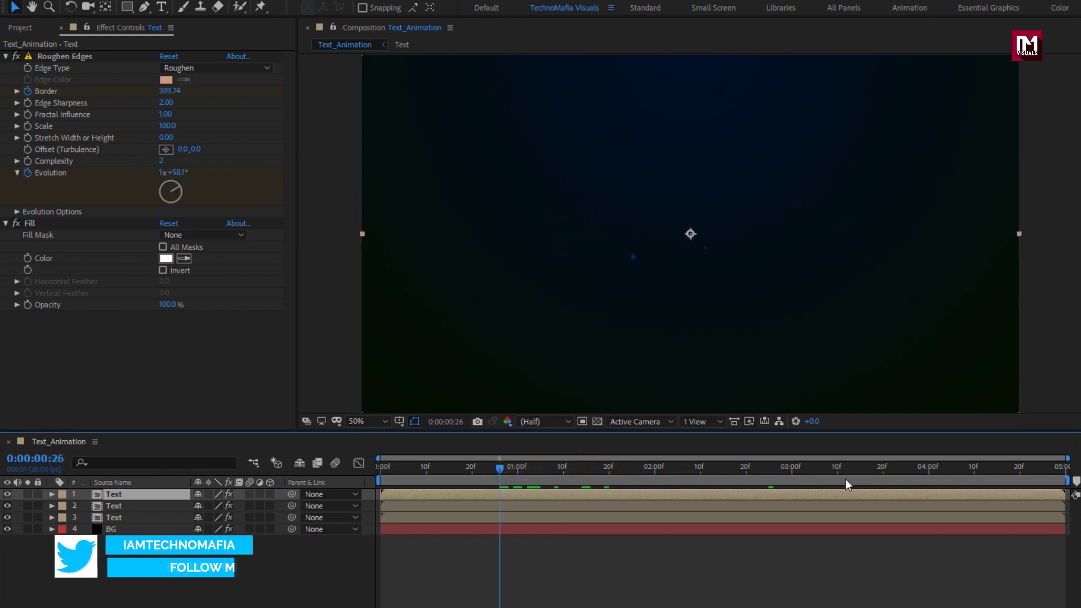
Shift the middle, blue Text layer in time so it starts at 0:00:00:04
left_click_drag(1067, 459, 478, 459)
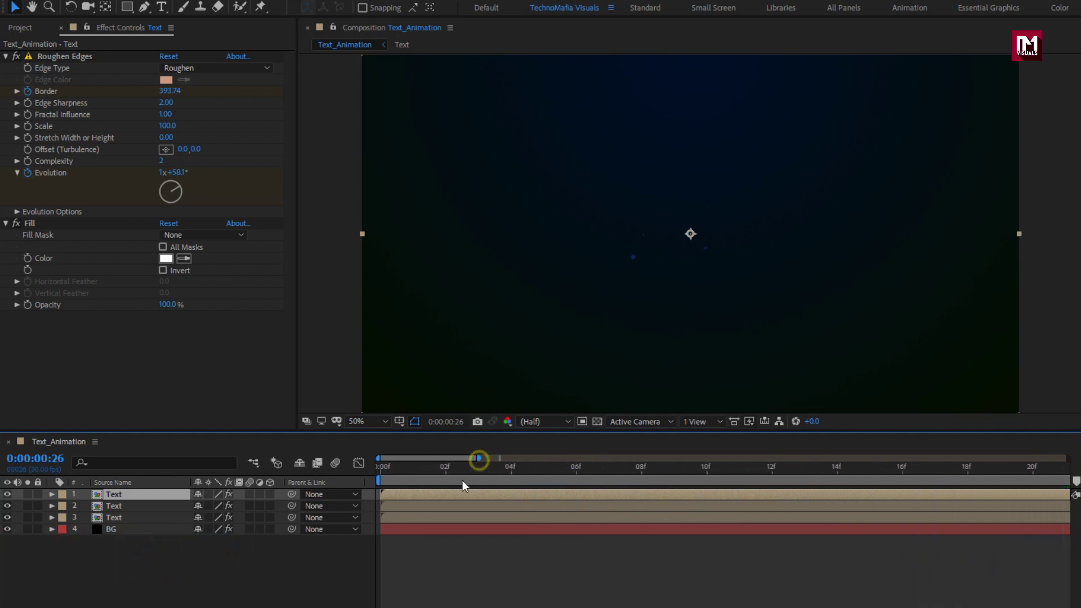
left_click(110, 521)
left_click(110, 505)
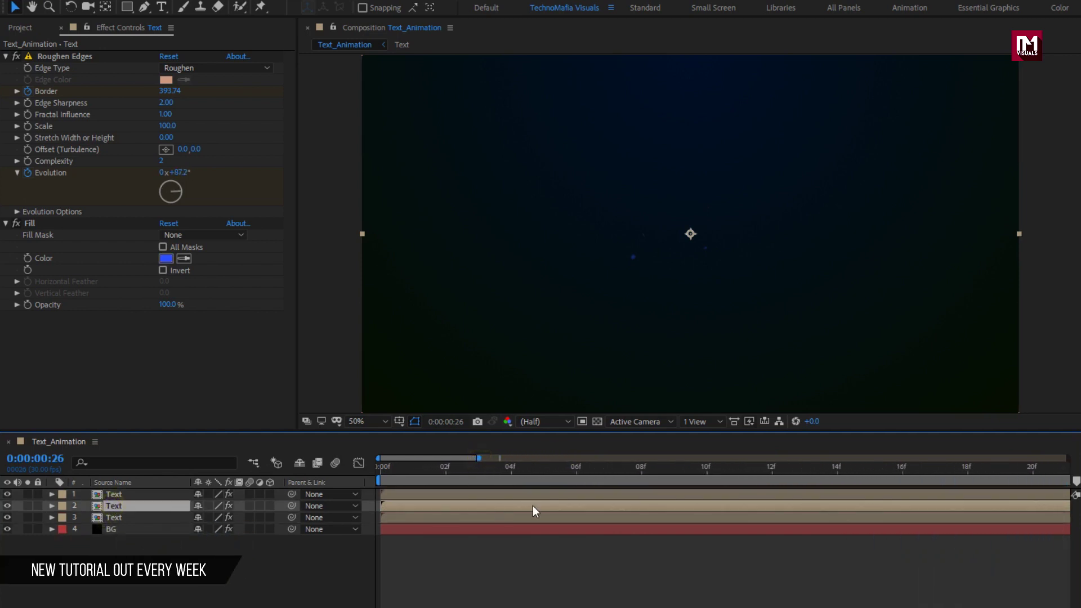
left_click(509, 475)
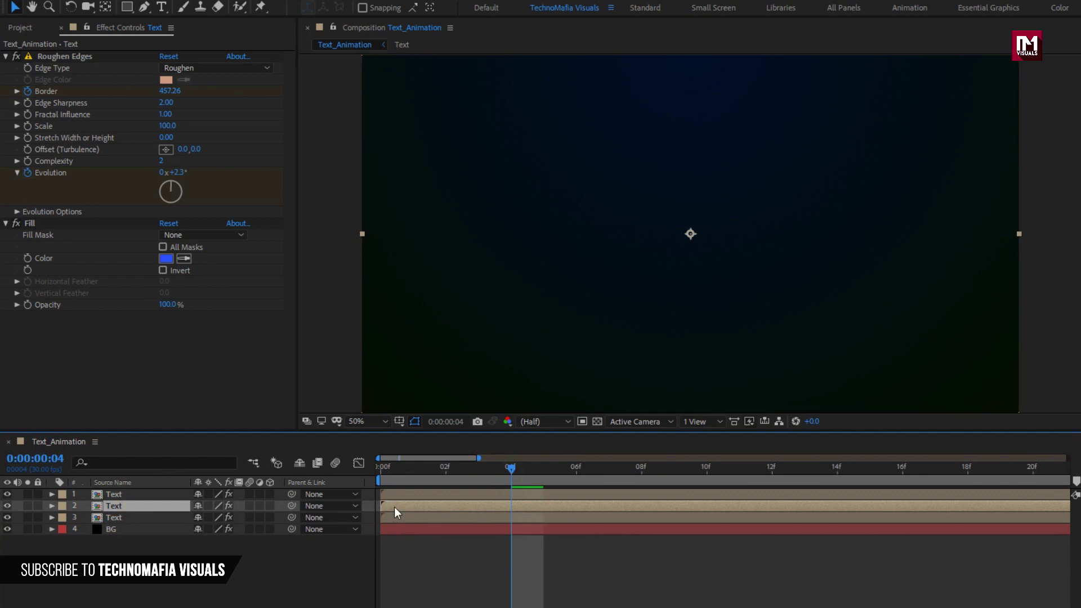
left_click_drag(511, 505, 526, 504)
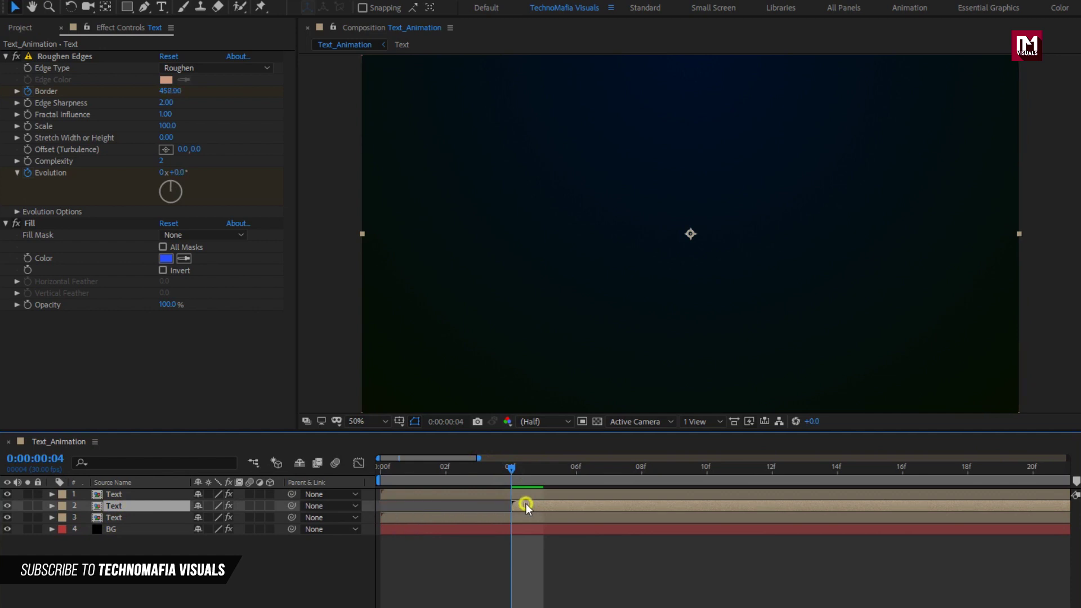
Shift the top, white Text layer in time so it starts at 0:00:00:08
left_click(155, 500)
left_click_drag(422, 495, 677, 491)
left_click(643, 471)
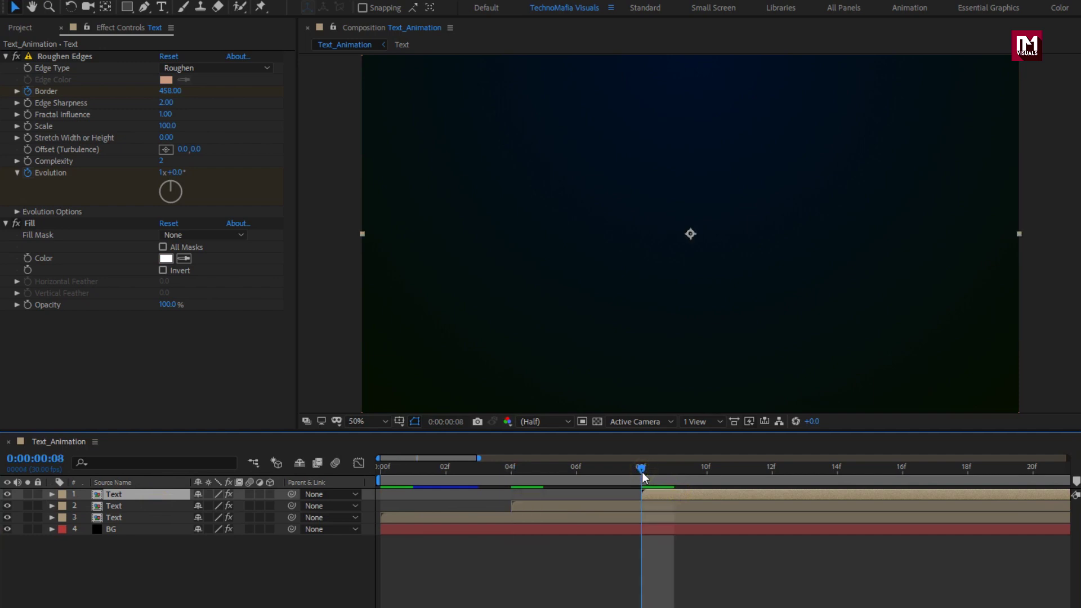
Preview the staggered three-color text reveal from the start of the composition
key("minus")
key("minus")
key("minus")
key("minus")
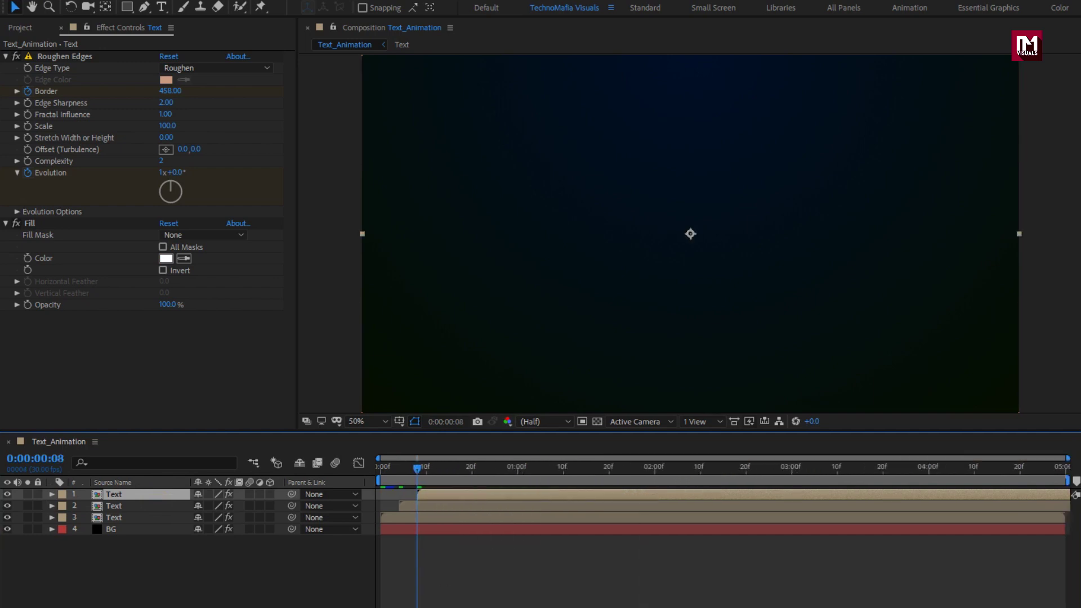
left_click(377, 466)
key("space")
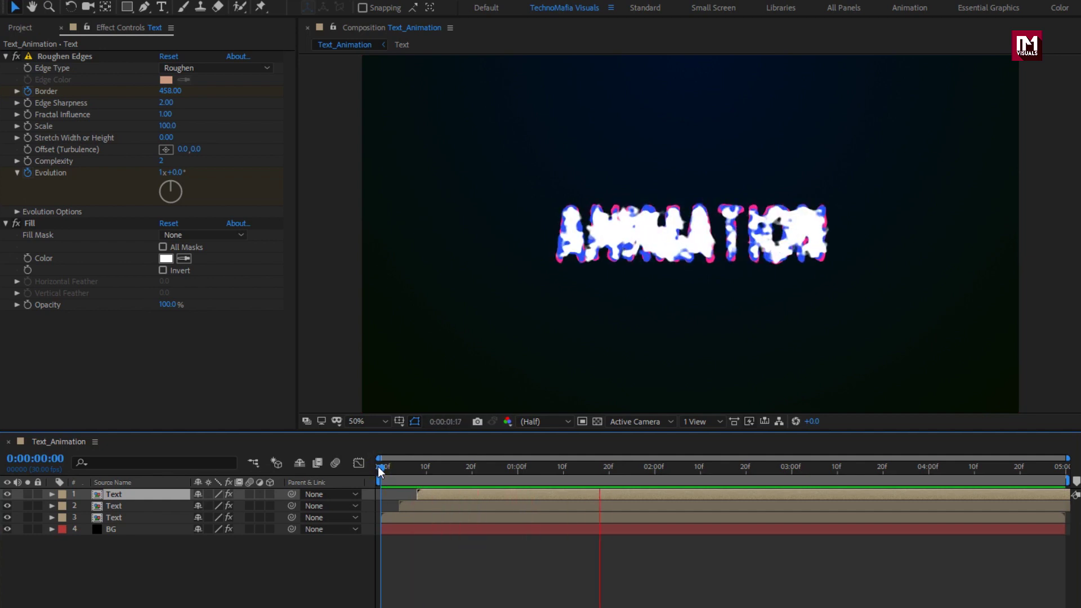